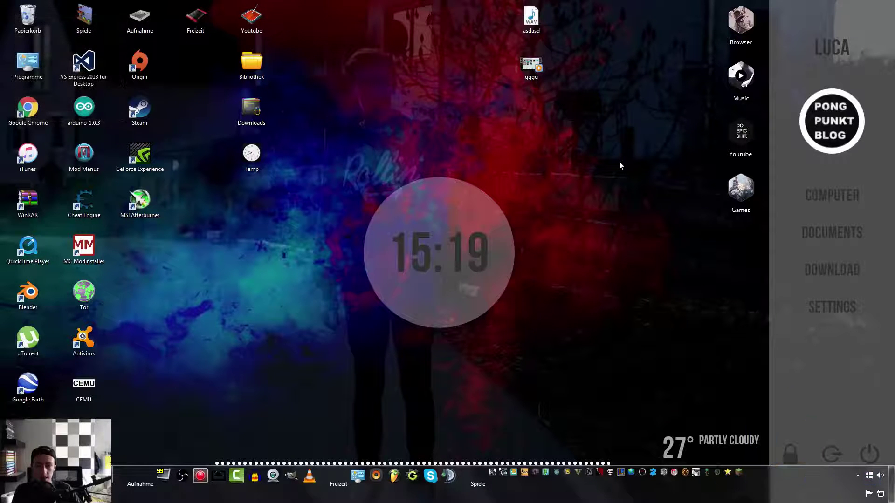
{"action": "left_click_drag", "start_coordinate": [268, 383], "coordinate": [472, 330]}
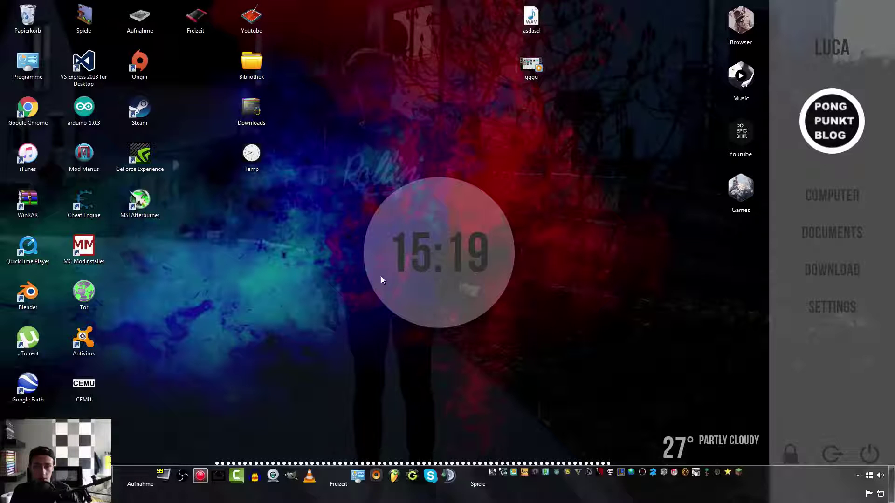
{"action": "left_click_drag", "start_coordinate": [391, 325], "coordinate": [532, 195]}
{"action": "left_click_drag", "start_coordinate": [481, 355], "coordinate": [415, 266]}
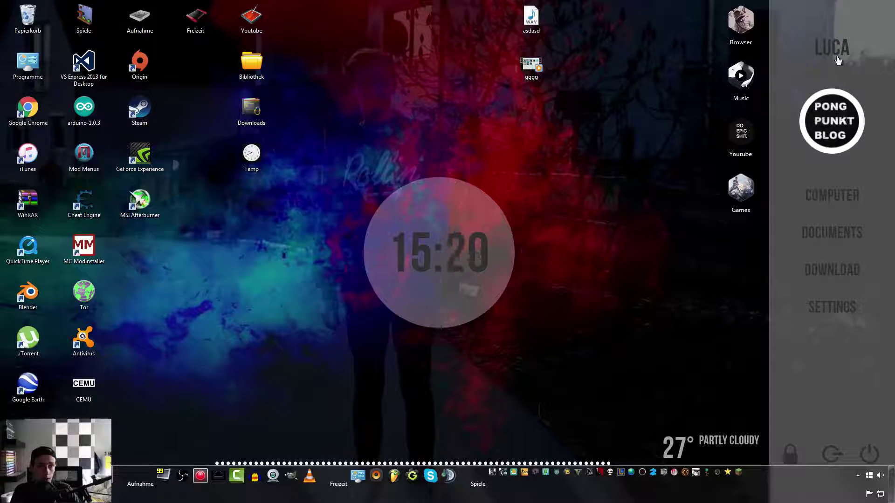
{"action": "left_click", "coordinate": [750, 21]}
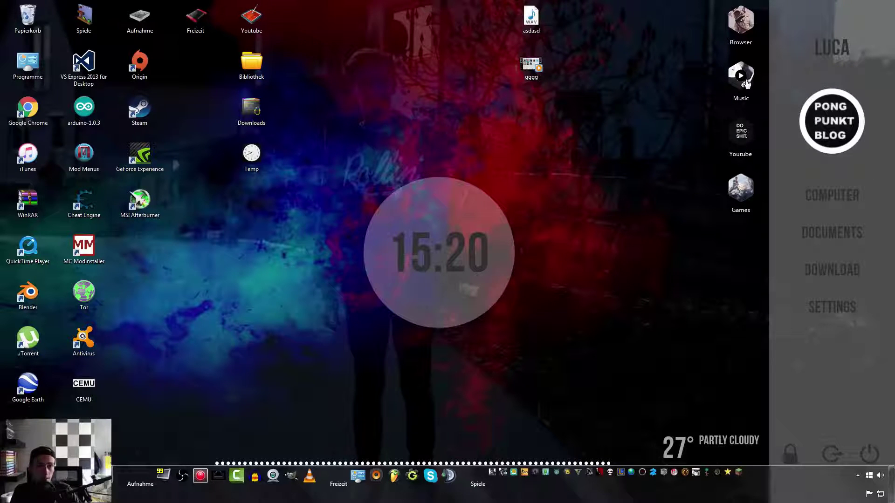
{"action": "left_click", "coordinate": [744, 145]}
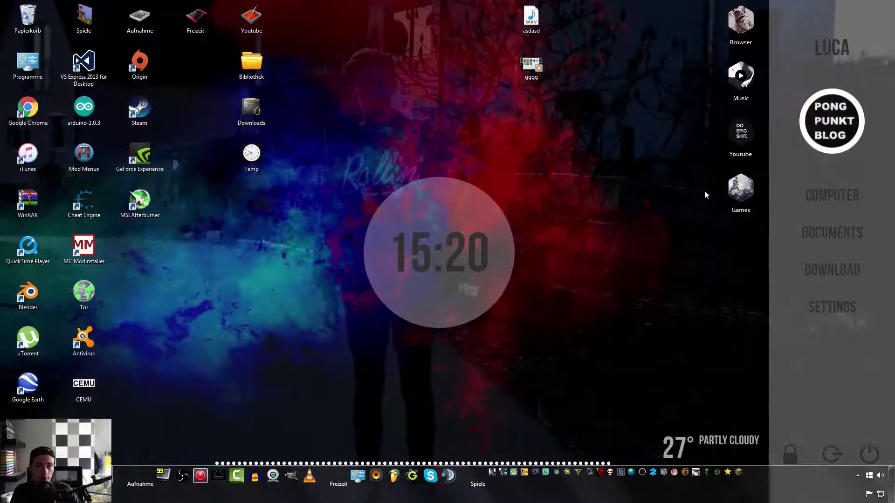
{"action": "left_click", "coordinate": [739, 190]}
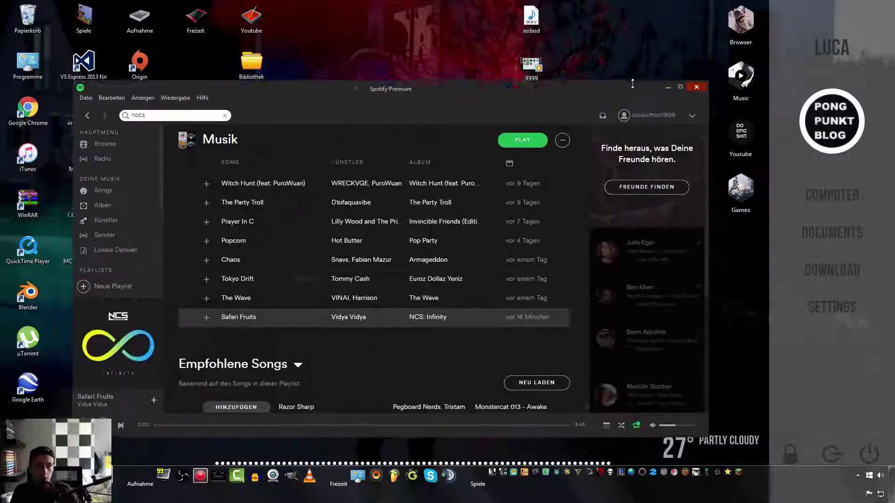
- Move the Spotify window clear of the audio visualizer at the desktop's lower edge and play Safari Fruits
{"action": "left_click_drag", "start_coordinate": [652, 78], "coordinate": [609, 44]}
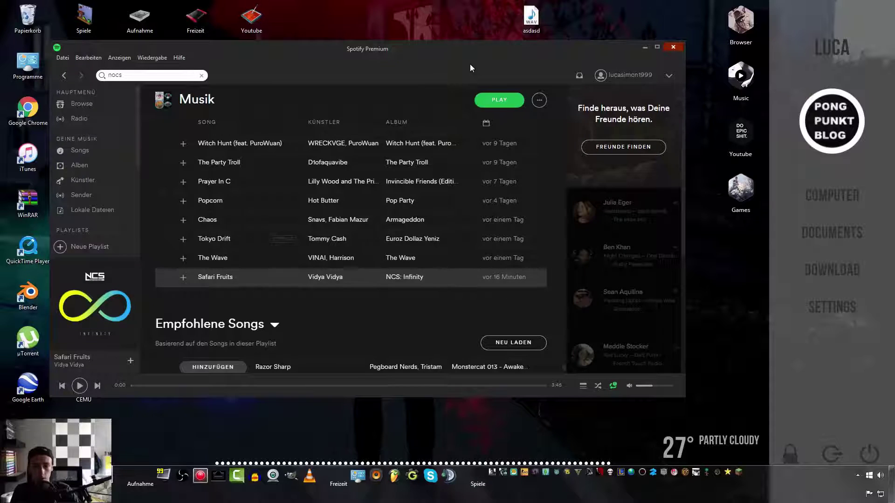
{"action": "left_click_drag", "start_coordinate": [471, 66], "coordinate": [487, 65]}
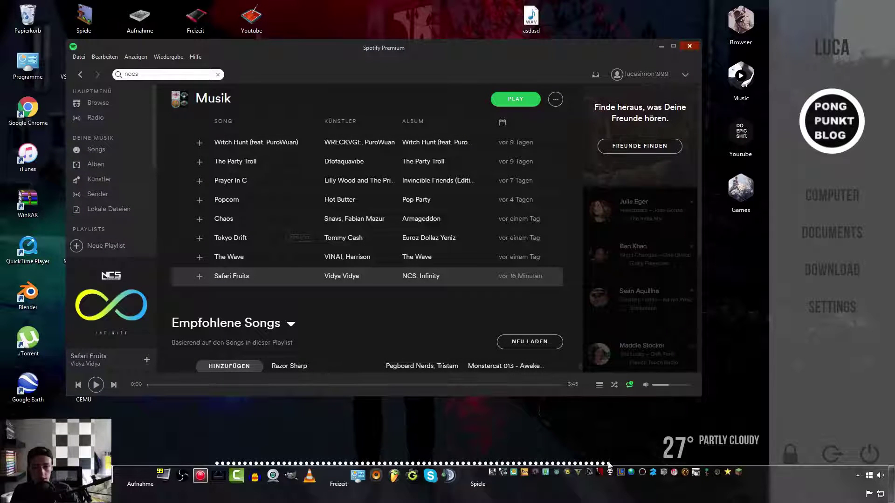
{"action": "left_click_drag", "start_coordinate": [407, 69], "coordinate": [514, 44]}
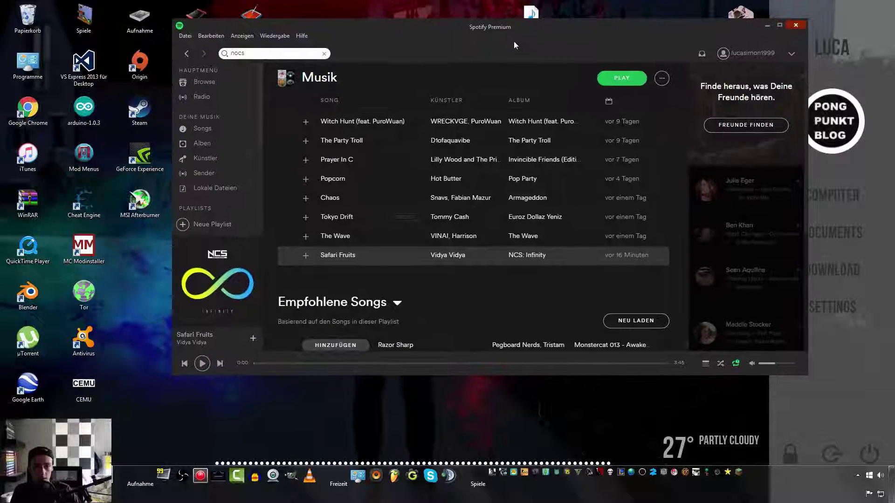
{"action": "left_click", "coordinate": [203, 364]}
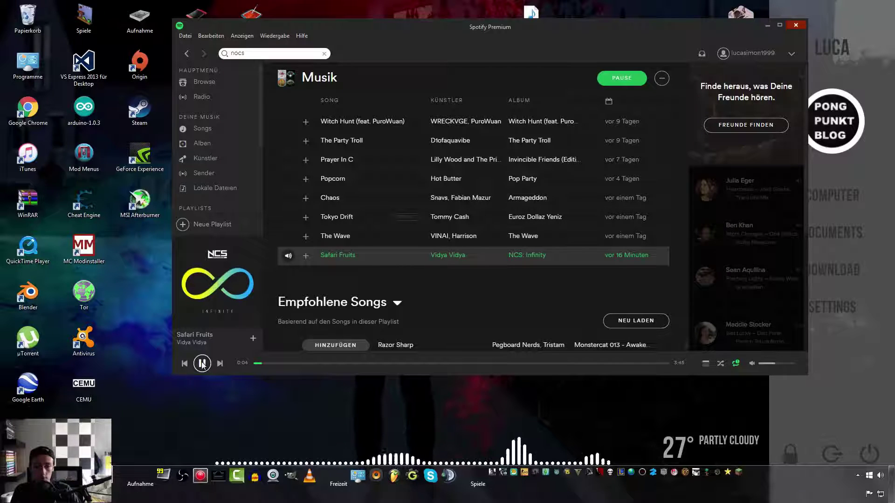
- Skip ahead to about 1:20 in Safari Fruits, pause the playback and close Spotify
{"action": "left_click", "coordinate": [382, 364]}
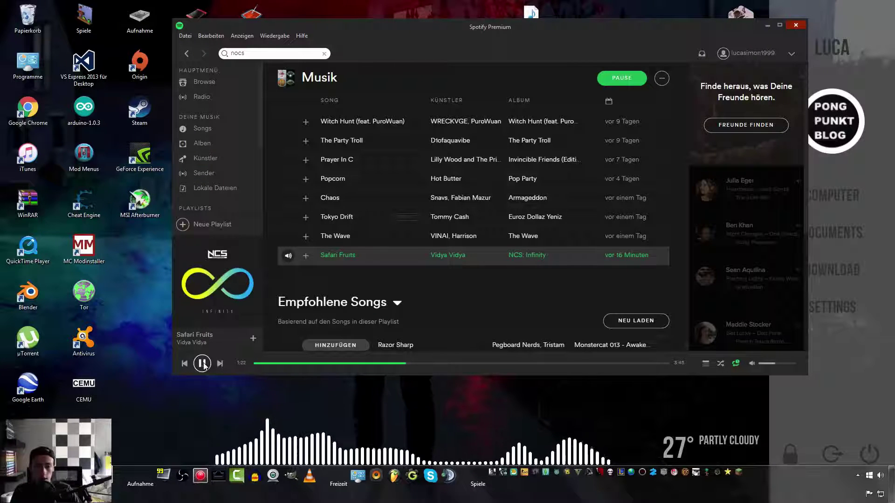
{"action": "left_click", "coordinate": [622, 78]}
{"action": "left_click", "coordinate": [795, 26]}
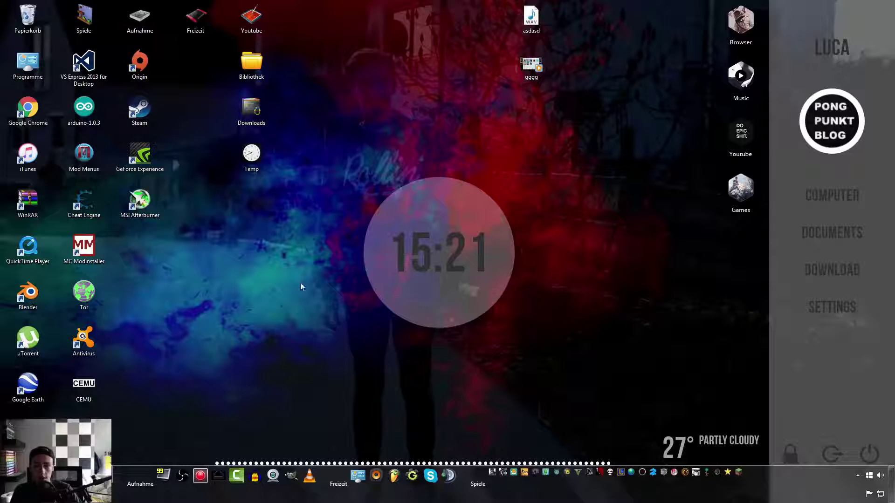
{"action": "left_click_drag", "start_coordinate": [302, 244], "coordinate": [398, 80]}
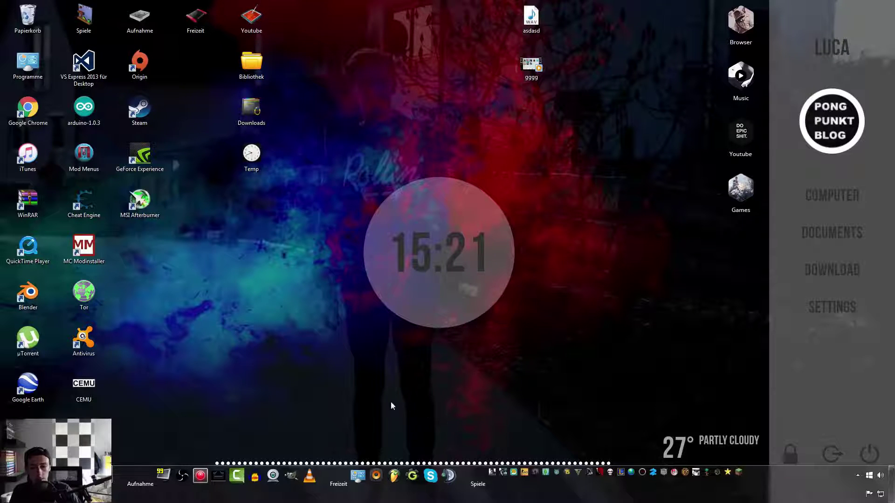
{"action": "left_click_drag", "start_coordinate": [231, 383], "coordinate": [536, 191]}
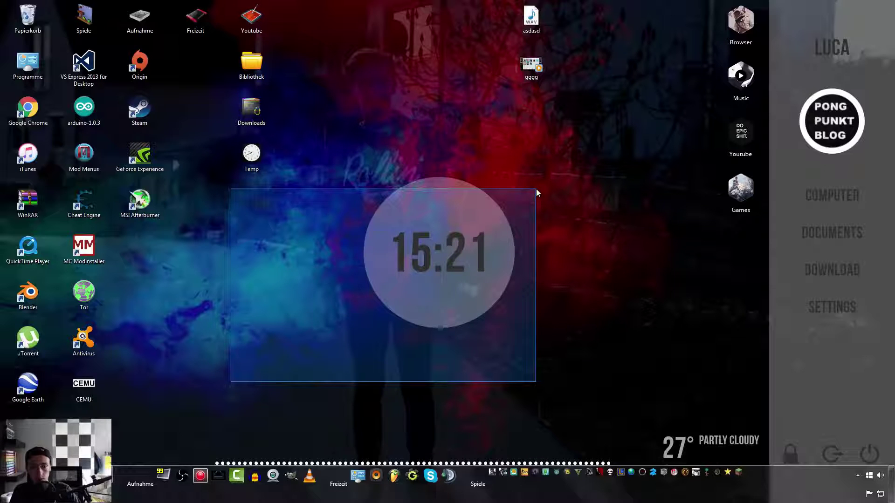
{"action": "left_click_drag", "start_coordinate": [536, 190], "coordinate": [536, 190]}
{"action": "left_click_drag", "start_coordinate": [345, 355], "coordinate": [556, 169]}
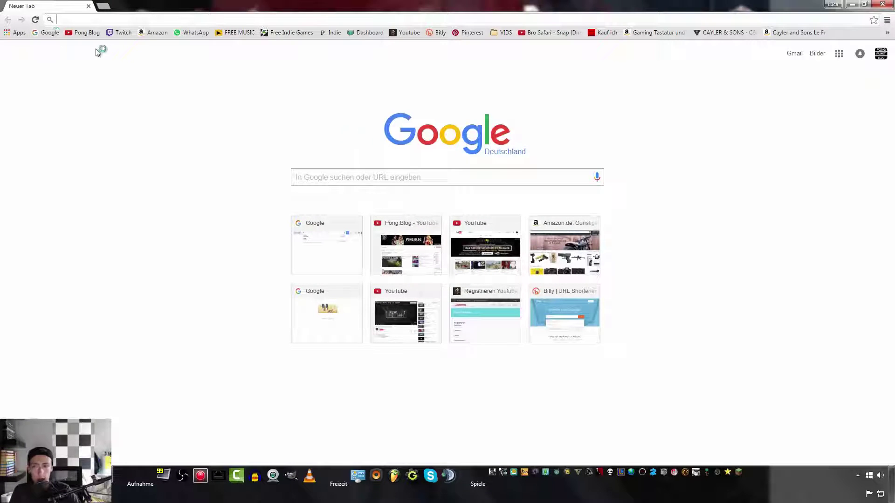
- Search Google for "rainmetet" and open the official Rainmeter website from the results
{"action": "left_click", "coordinate": [56, 33]}
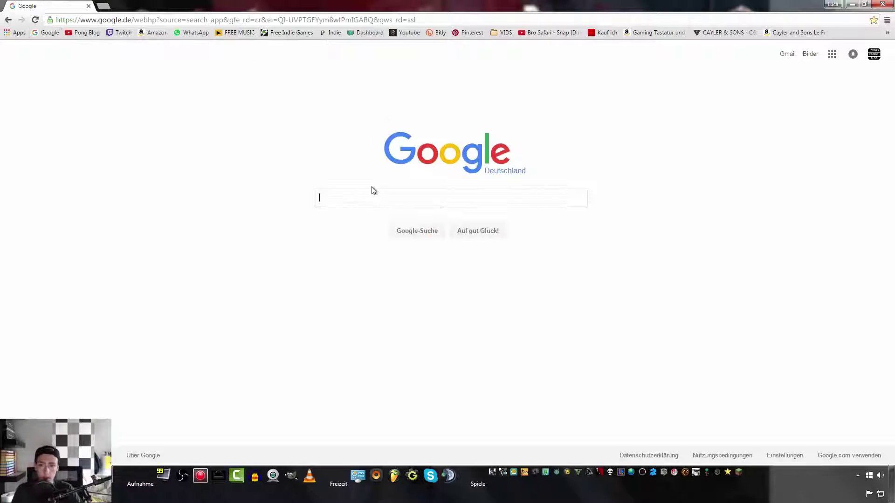
{"action": "type", "text": "rainmetet"}
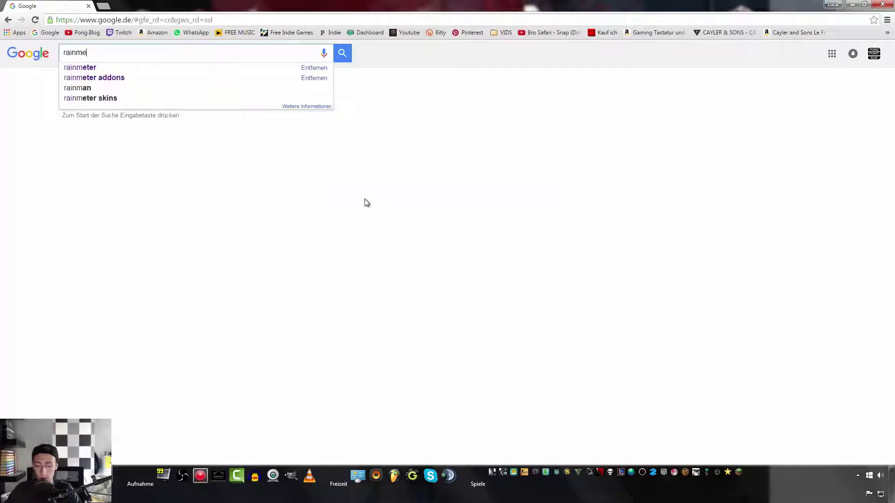
{"action": "key", "text": "Return"}
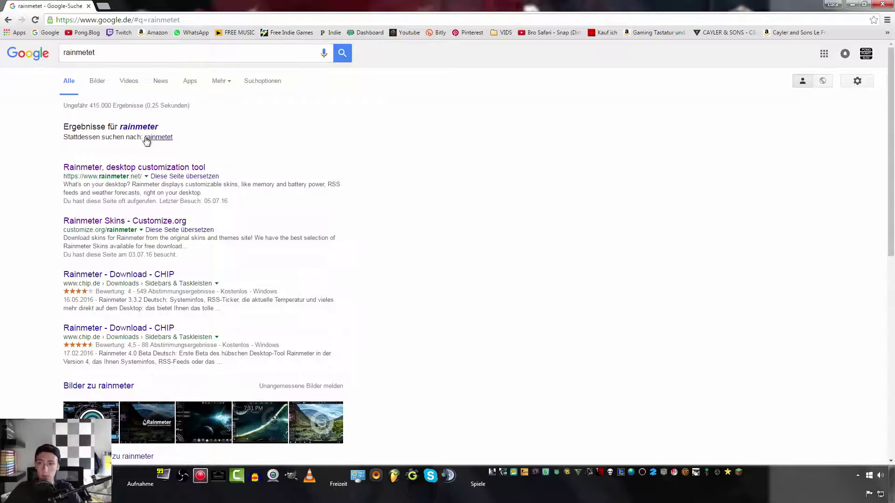
{"action": "left_click", "coordinate": [144, 167]}
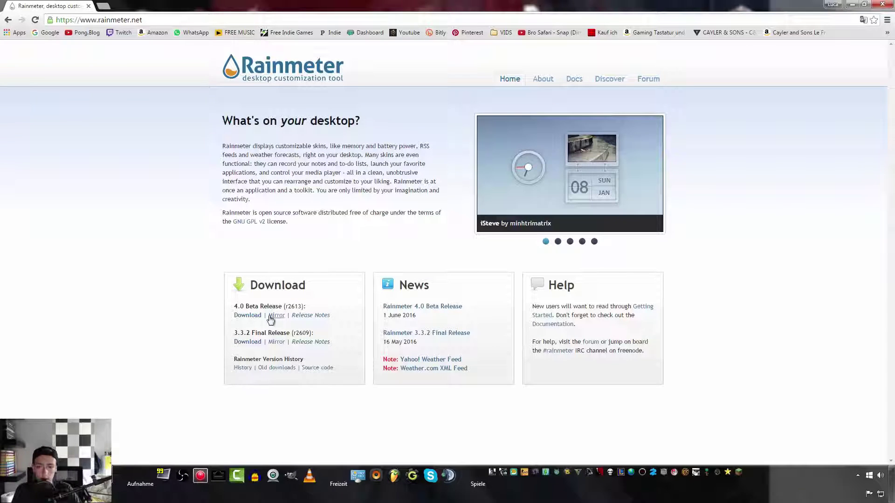
- Examine the 4.0 Beta Release download entry on the Rainmeter homepage, then minimize the browser
{"action": "left_click_drag", "start_coordinate": [238, 306], "coordinate": [279, 306]}
{"action": "left_click", "coordinate": [511, 99]}
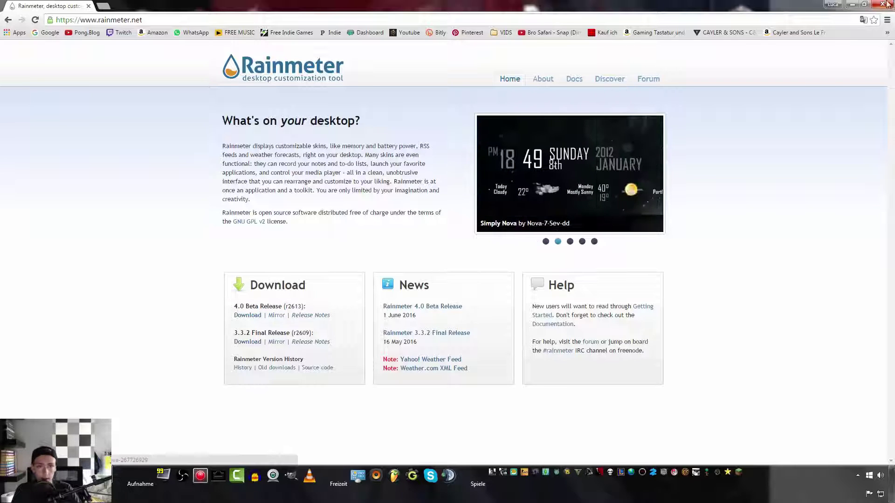
{"action": "left_click", "coordinate": [854, 4]}
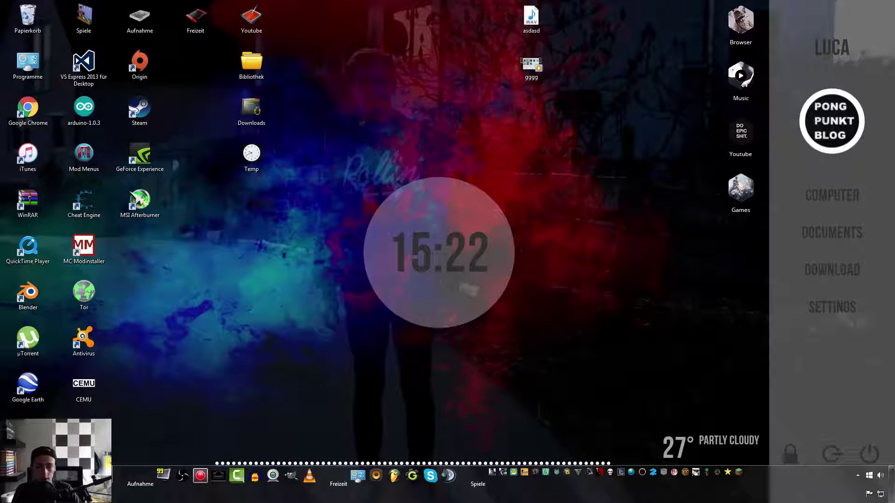
{"action": "right_click", "coordinate": [860, 478]}
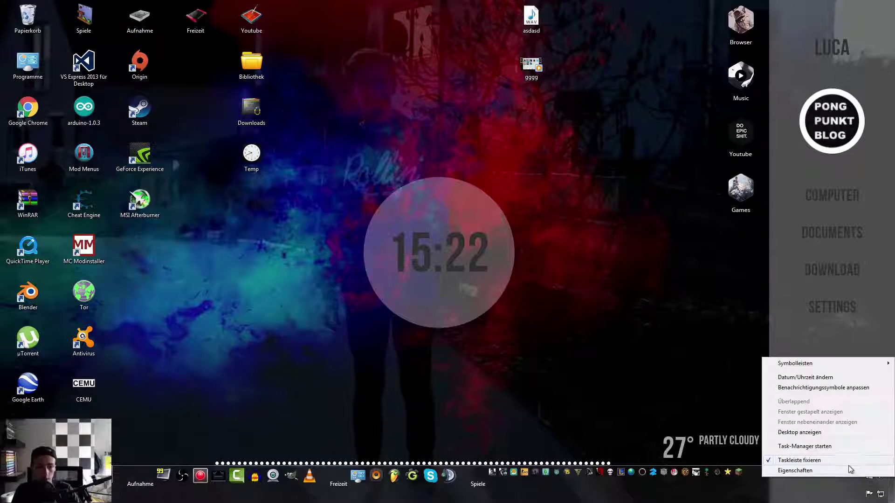
{"action": "left_click", "coordinate": [864, 475]}
{"action": "left_click", "coordinate": [863, 476]}
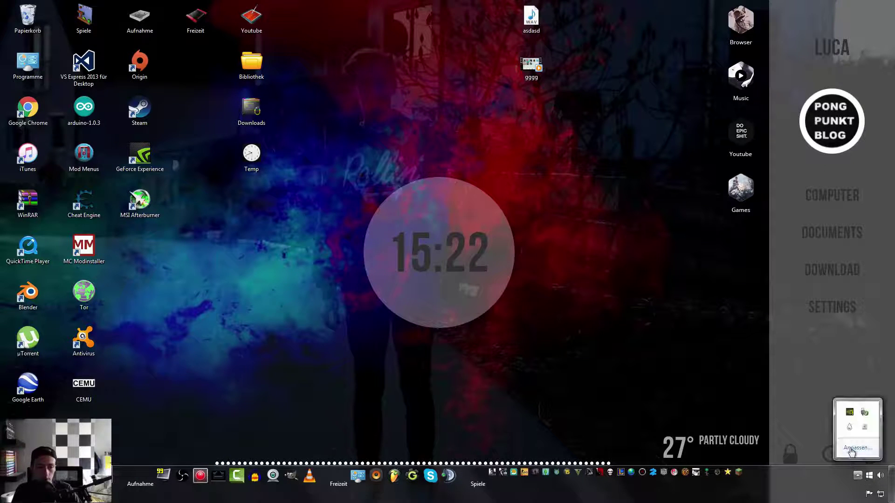
{"action": "left_click", "coordinate": [850, 427]}
{"action": "left_click", "coordinate": [612, 106]}
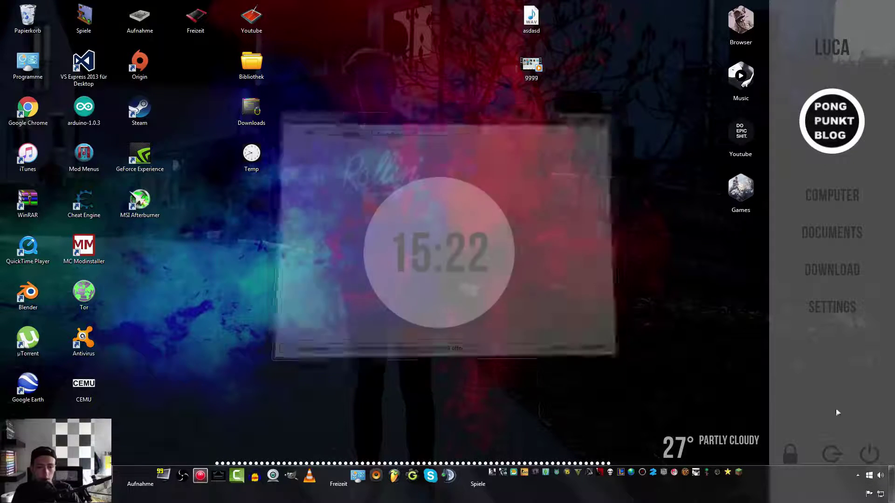
- Restart Rainmeter, open its management window and position it near the middle of the desktop
{"action": "left_click", "coordinate": [860, 476]}
{"action": "right_click", "coordinate": [849, 428]}
{"action": "left_click", "coordinate": [832, 417]}
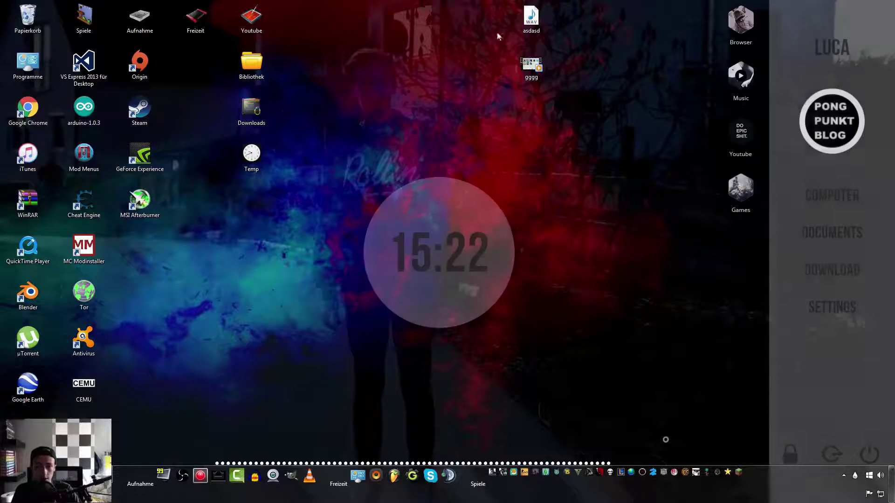
{"action": "left_click", "coordinate": [855, 476]}
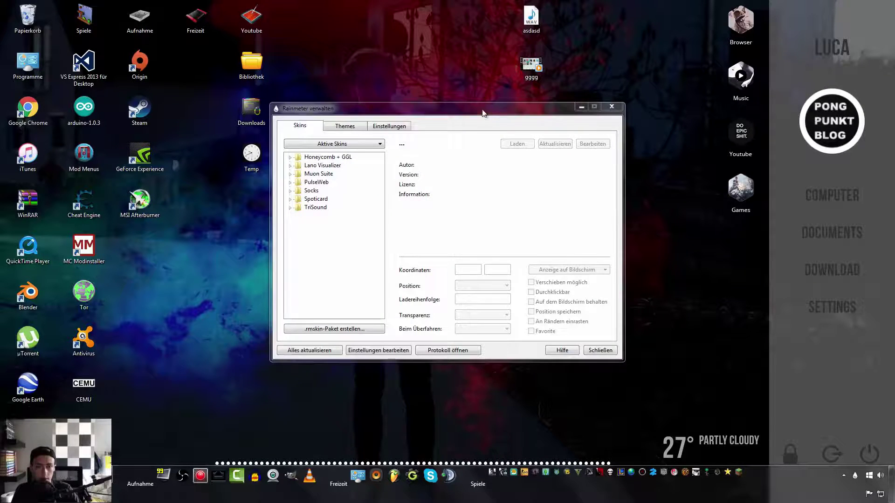
{"action": "left_click_drag", "start_coordinate": [483, 113], "coordinate": [548, 127]}
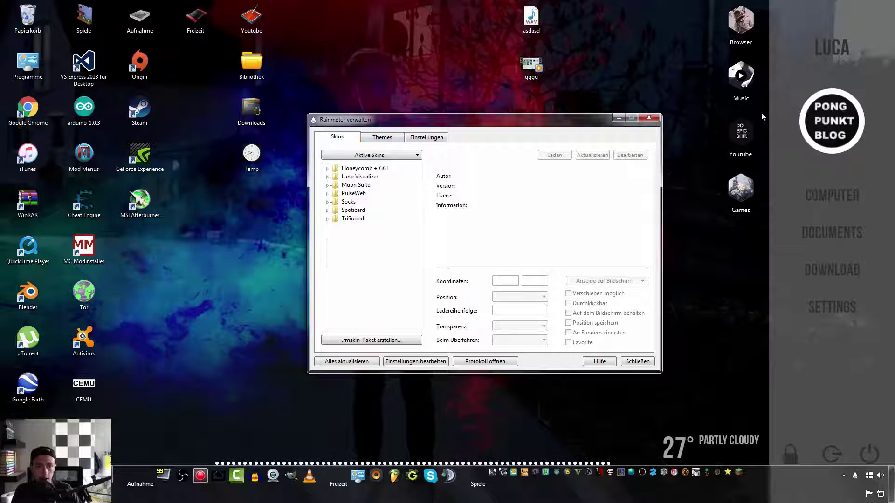
{"action": "left_click_drag", "start_coordinate": [570, 124], "coordinate": [528, 90]}
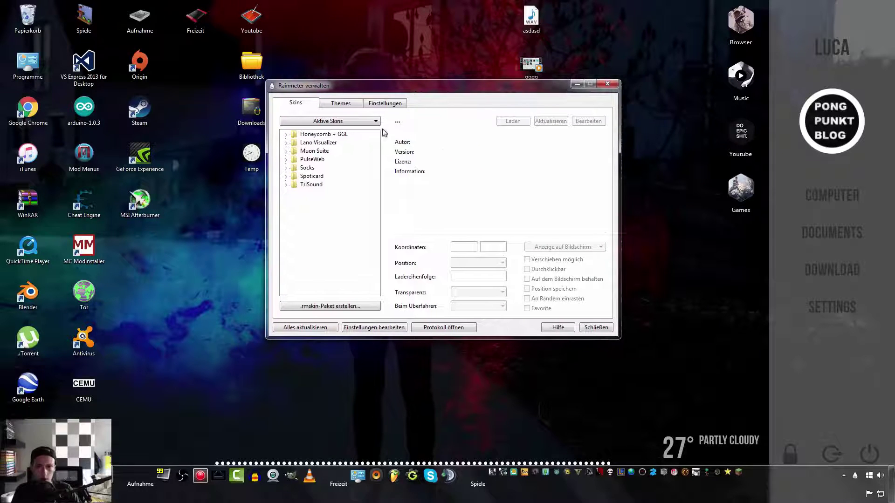
- Load the saved theme Backup2 in Rainmeter
{"action": "left_click", "coordinate": [354, 106]}
{"action": "left_click", "coordinate": [387, 105]}
{"action": "left_click", "coordinate": [357, 103]}
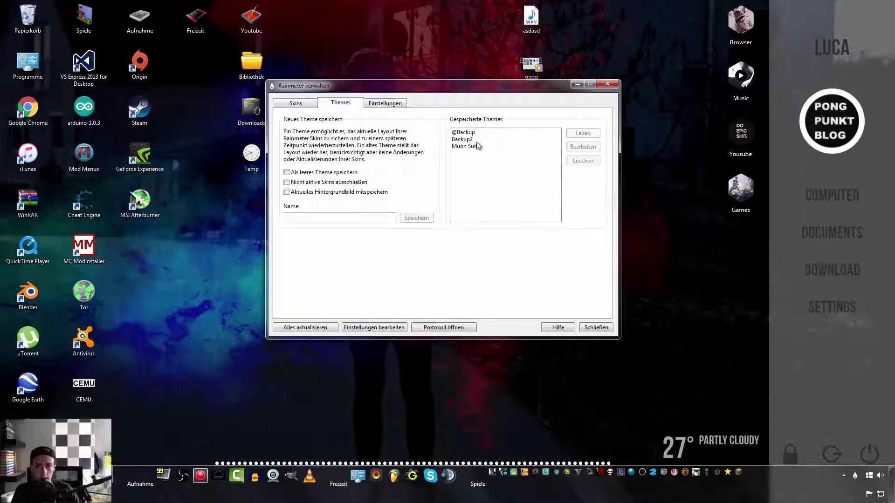
{"action": "left_click", "coordinate": [467, 147]}
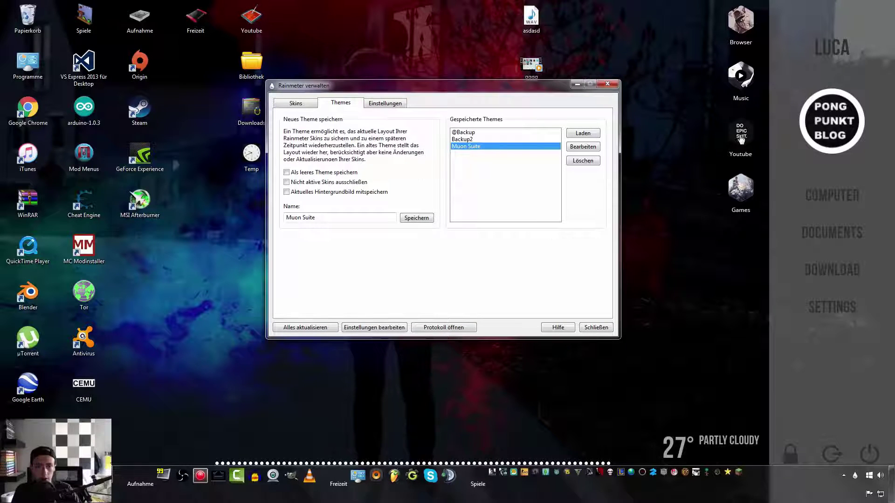
{"action": "left_click", "coordinate": [484, 139]}
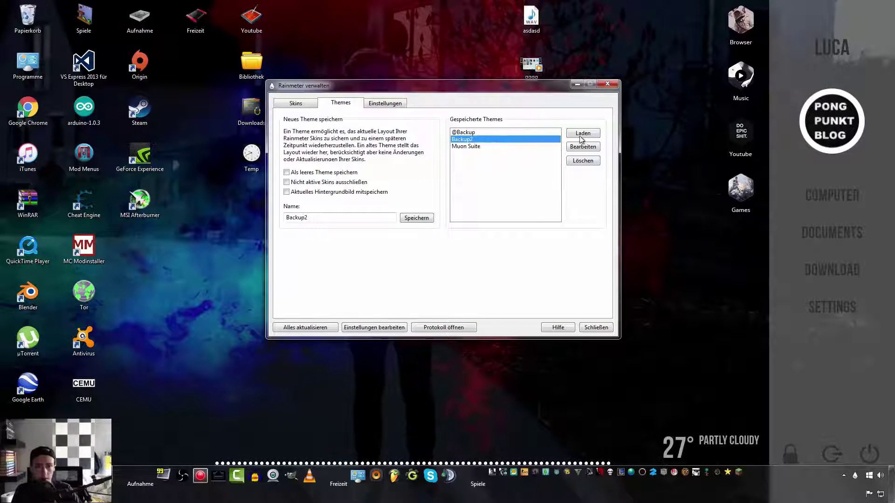
{"action": "left_click", "coordinate": [582, 134]}
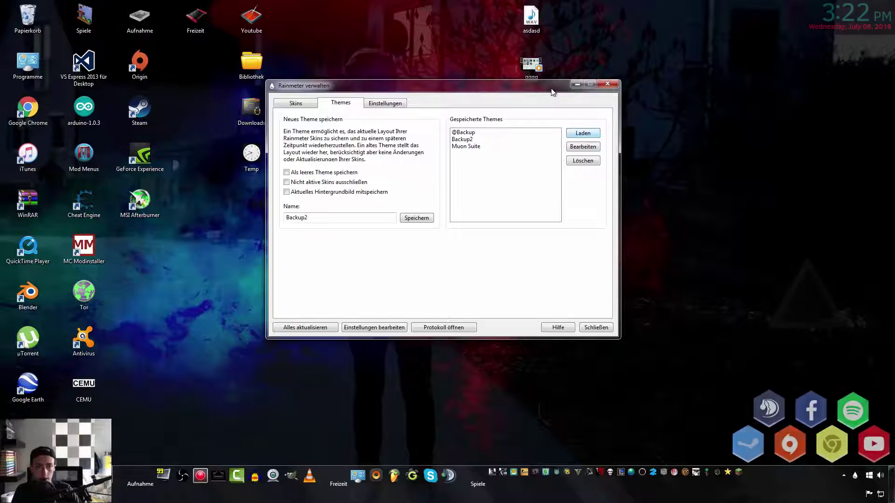
- Move the management window aside to view the desktop layout, then load the saved theme Muon Suite
{"action": "left_click_drag", "start_coordinate": [553, 89], "coordinate": [550, 356]}
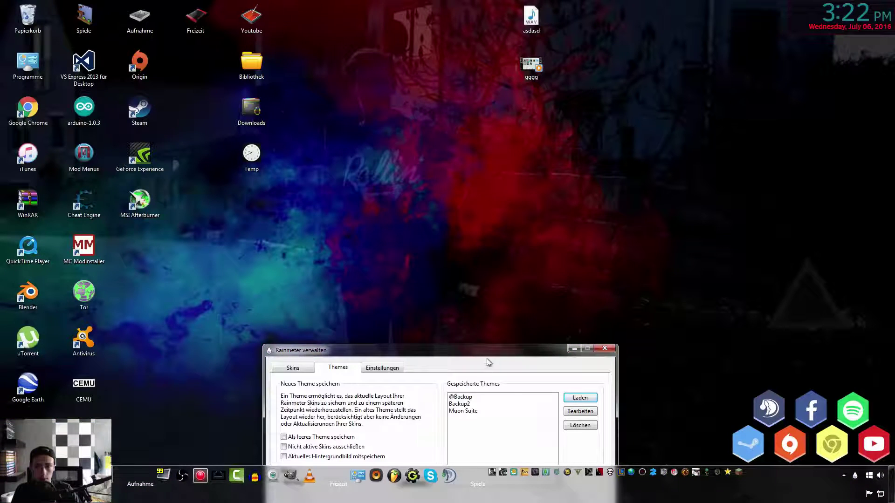
{"action": "left_click_drag", "start_coordinate": [488, 363], "coordinate": [465, 196]}
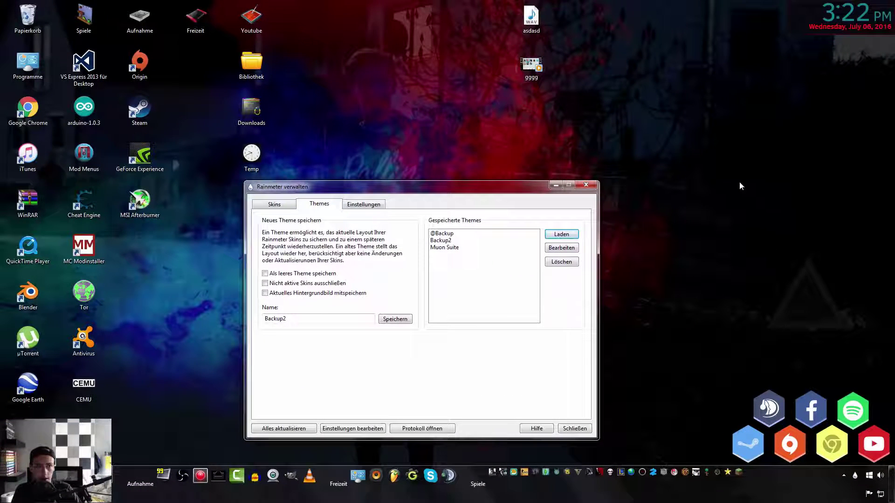
{"action": "double_click", "coordinate": [464, 248]}
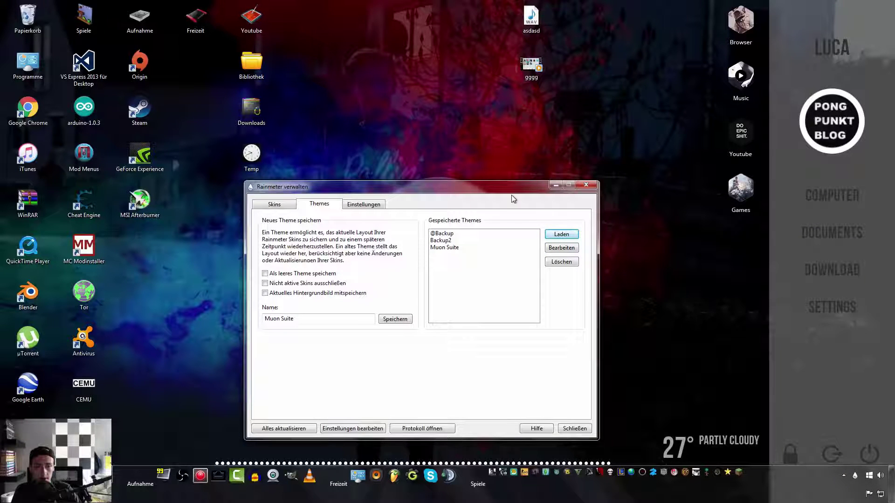
{"action": "left_click_drag", "start_coordinate": [511, 195], "coordinate": [542, 146]}
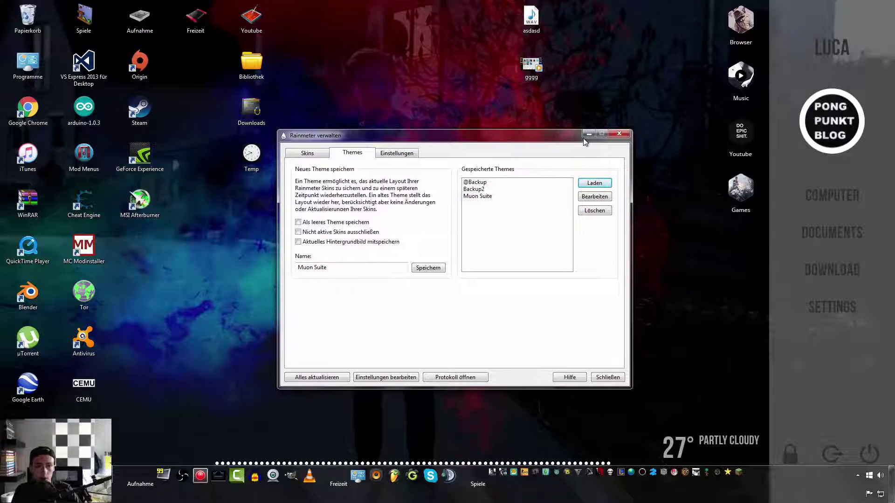
- Minimize the management window, return to the Rainmeter website and open the deviantArt group's Skins gallery through the Discover page
{"action": "left_click", "coordinate": [586, 134]}
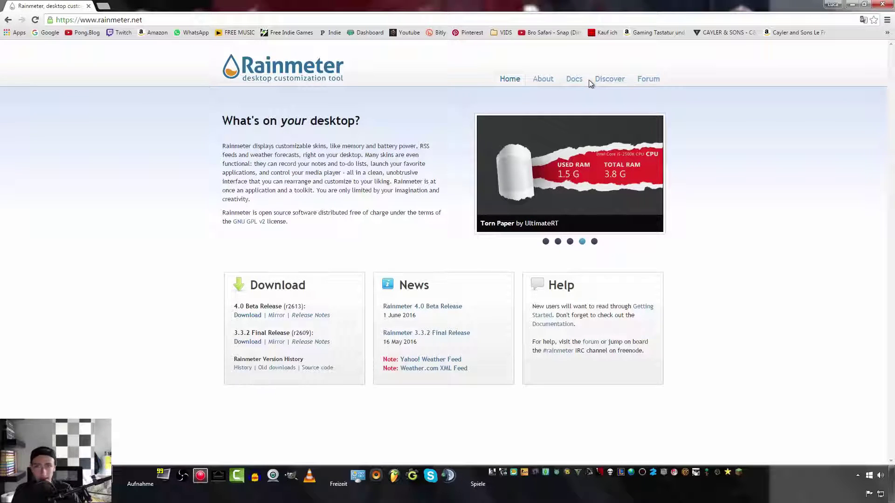
{"action": "left_click", "coordinate": [576, 81]}
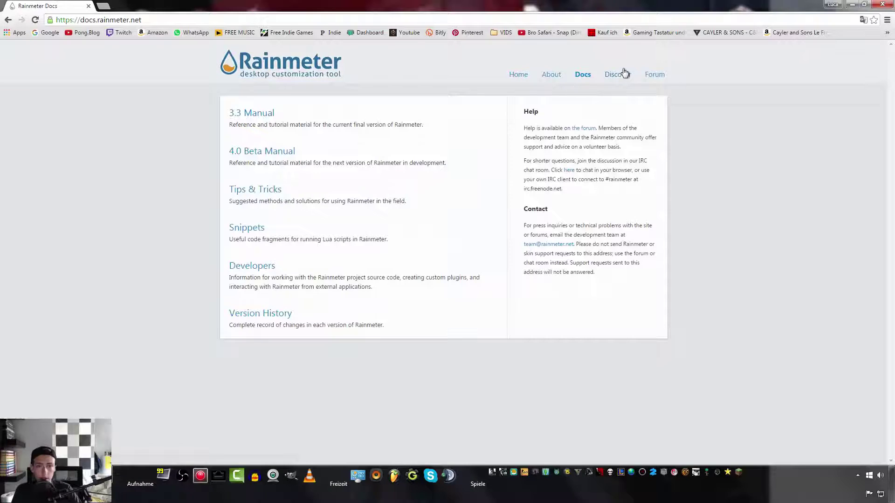
{"action": "left_click", "coordinate": [616, 74]}
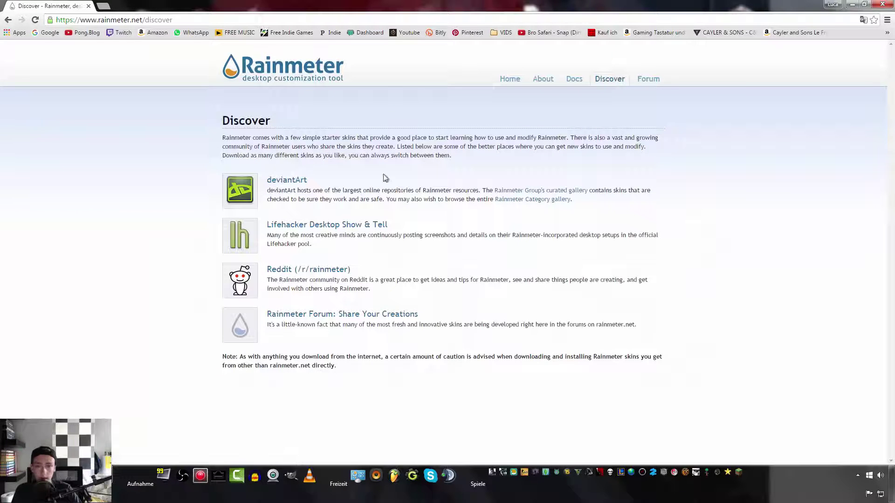
{"action": "left_click", "coordinate": [289, 181]}
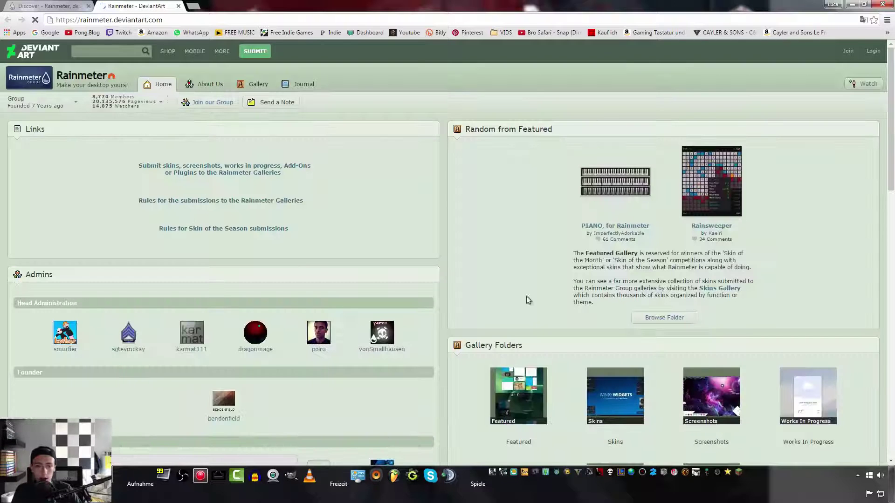
{"action": "scroll", "coordinate": [759, 275], "scroll_direction": "down", "scroll_amount": 3}
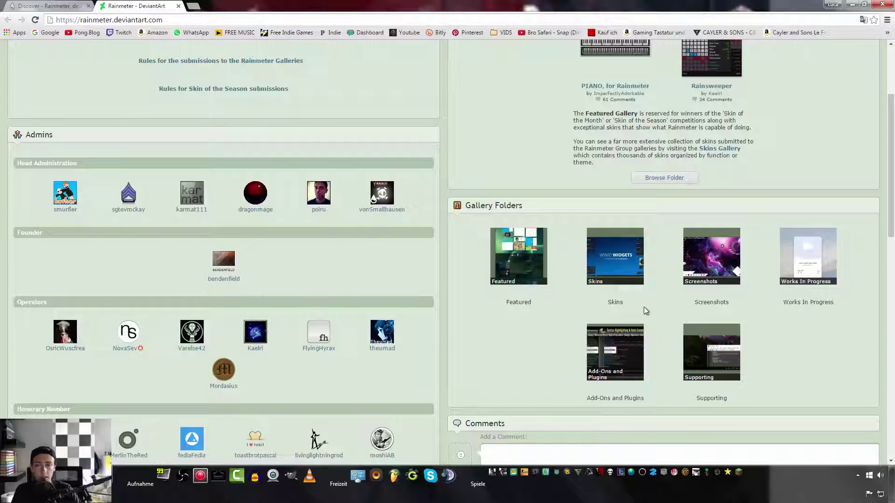
{"action": "left_click", "coordinate": [623, 278]}
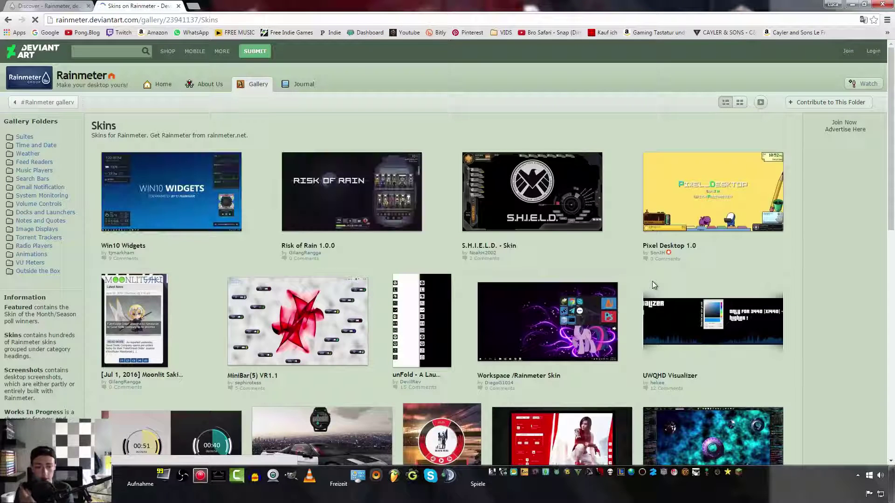
- Look through the skins on the first page of the Rainmeter Skins gallery
{"action": "scroll", "coordinate": [562, 365], "scroll_direction": "down", "scroll_amount": 2}
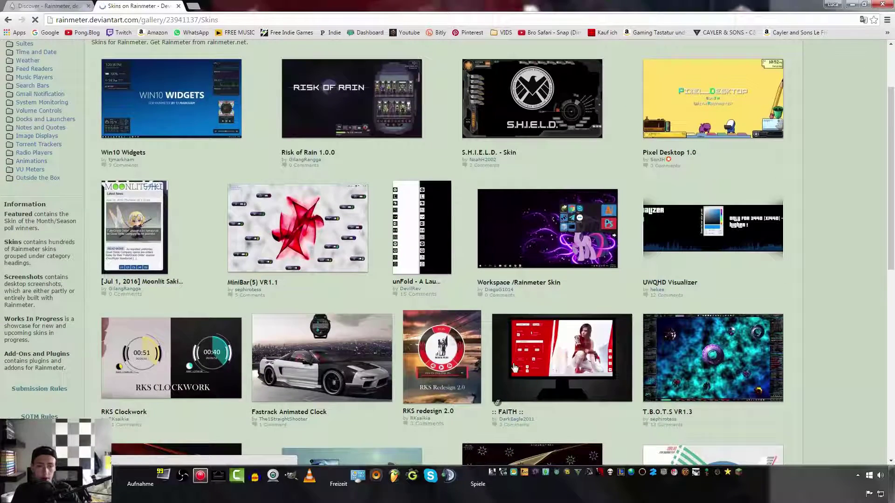
{"action": "scroll", "coordinate": [563, 365], "scroll_direction": "down", "scroll_amount": 3}
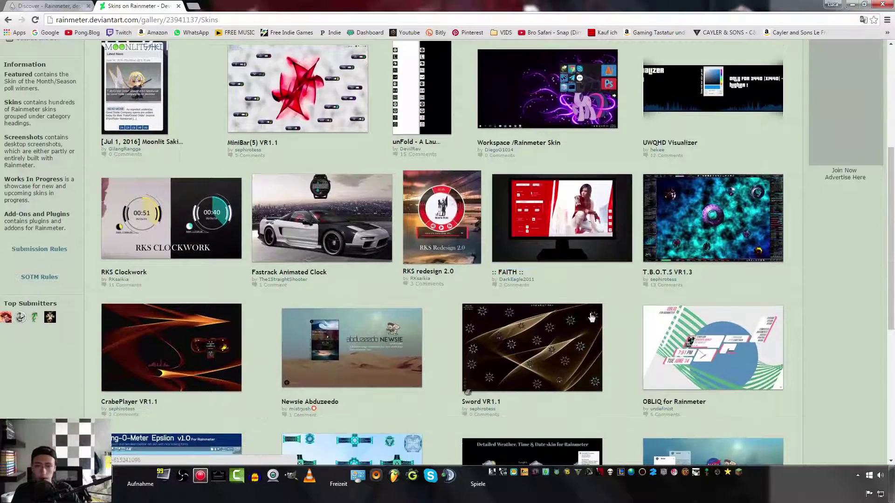
{"action": "scroll", "coordinate": [628, 283], "scroll_direction": "down", "scroll_amount": 4}
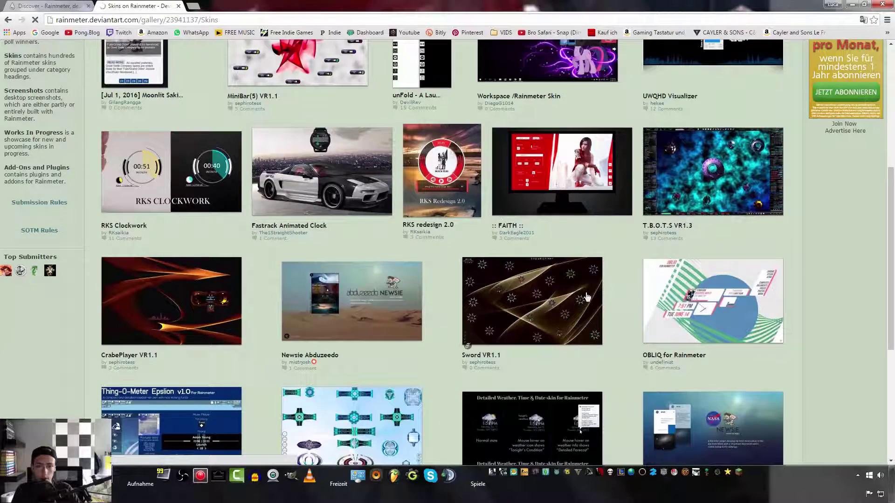
{"action": "scroll", "coordinate": [591, 217], "scroll_direction": "down", "scroll_amount": 5}
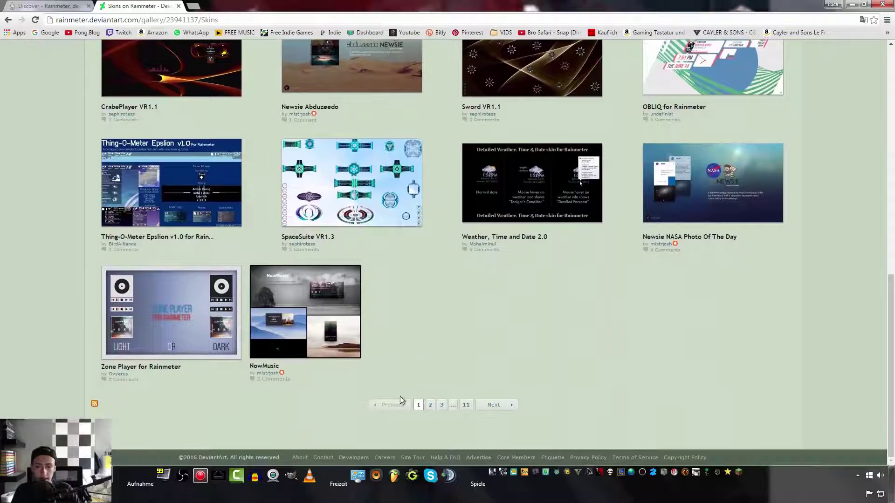
- Find Muon Suite 1.1 on the gallery's second page and open it to read its description
{"action": "left_click", "coordinate": [430, 405]}
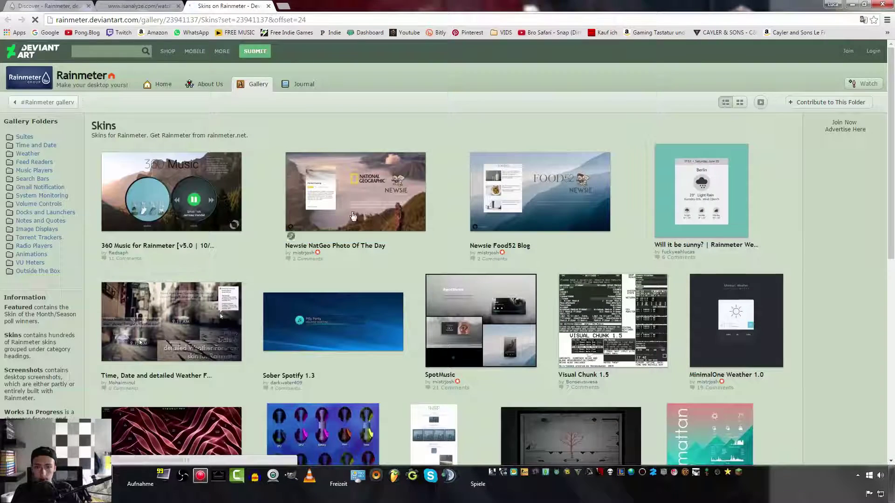
{"action": "scroll", "coordinate": [596, 291], "scroll_direction": "down", "scroll_amount": 2}
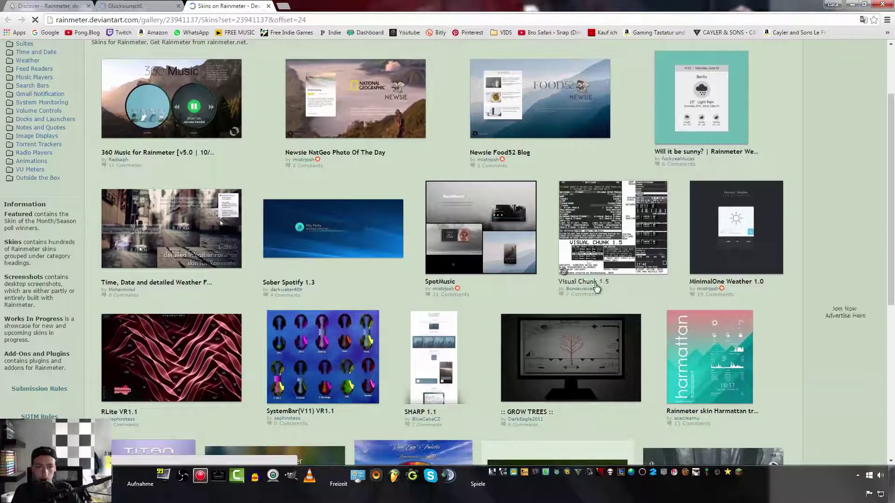
{"action": "scroll", "coordinate": [630, 284], "scroll_direction": "down", "scroll_amount": 1}
{"action": "scroll", "coordinate": [629, 284], "scroll_direction": "down", "scroll_amount": 5}
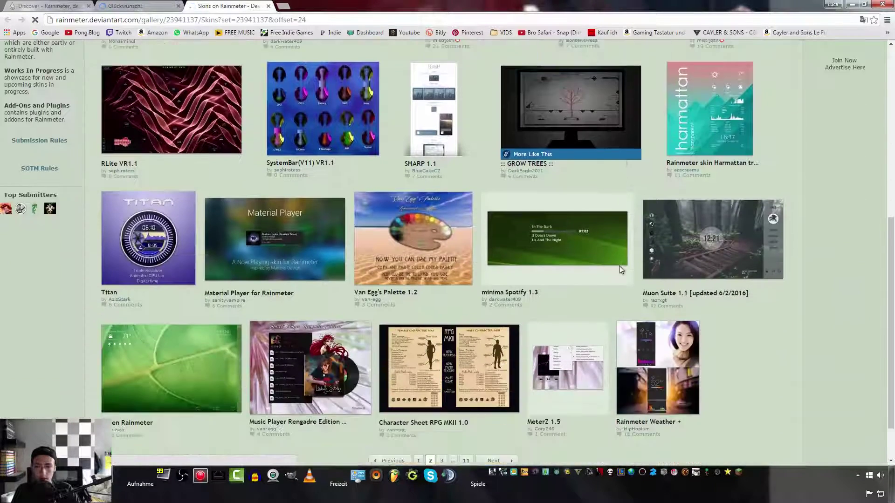
{"action": "left_click", "coordinate": [710, 215]}
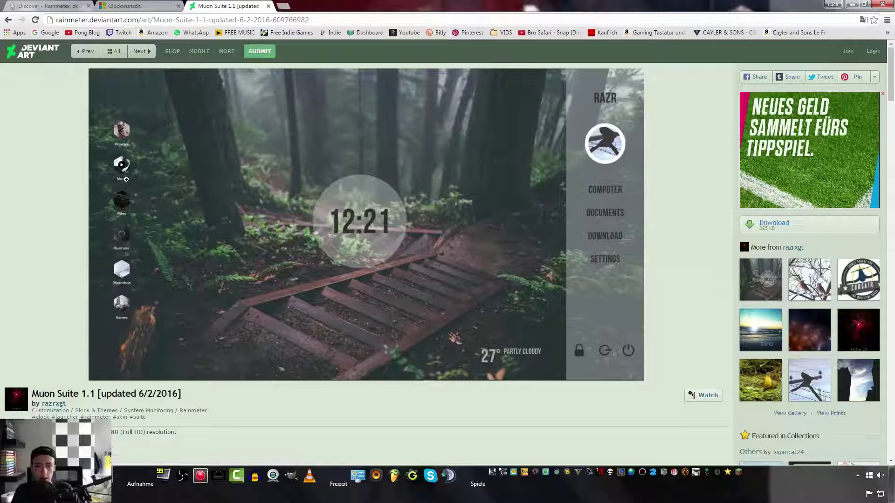
{"action": "scroll", "coordinate": [298, 335], "scroll_direction": "down", "scroll_amount": 5}
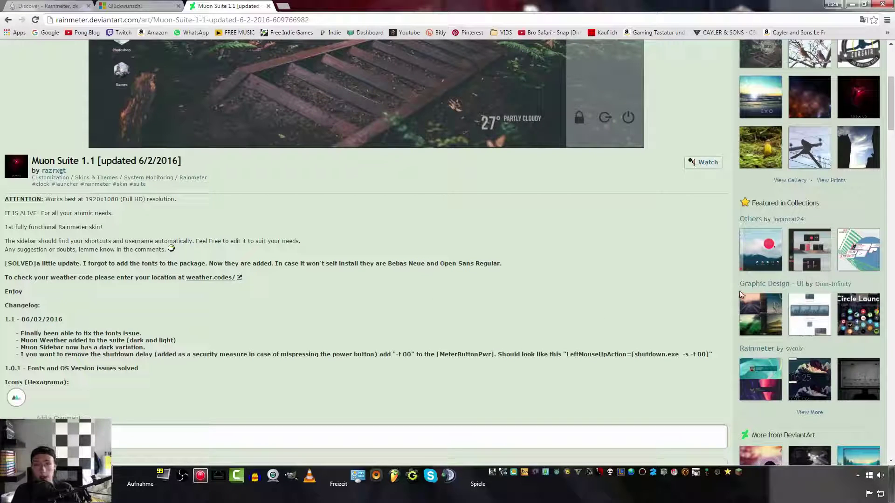
- Open the featured Circle Launcher 2.10 skin and examine its description and program list
{"action": "left_click", "coordinate": [866, 322]}
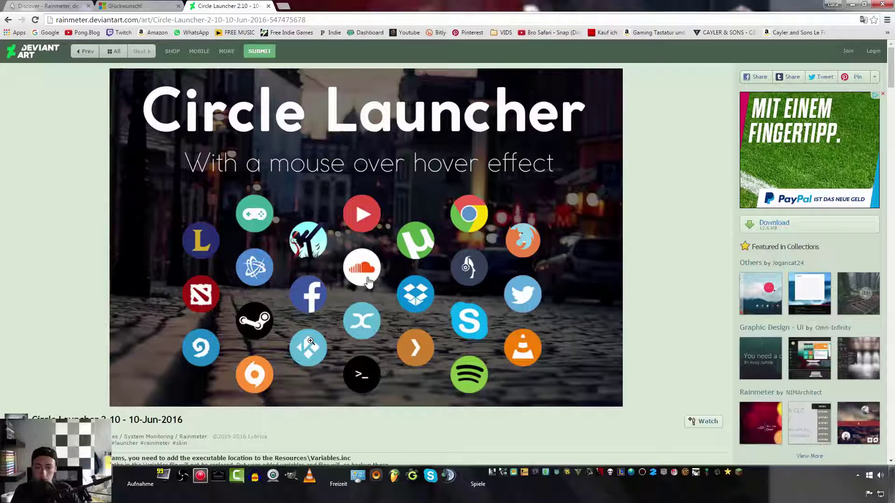
{"action": "scroll", "coordinate": [584, 264], "scroll_direction": "down", "scroll_amount": 3}
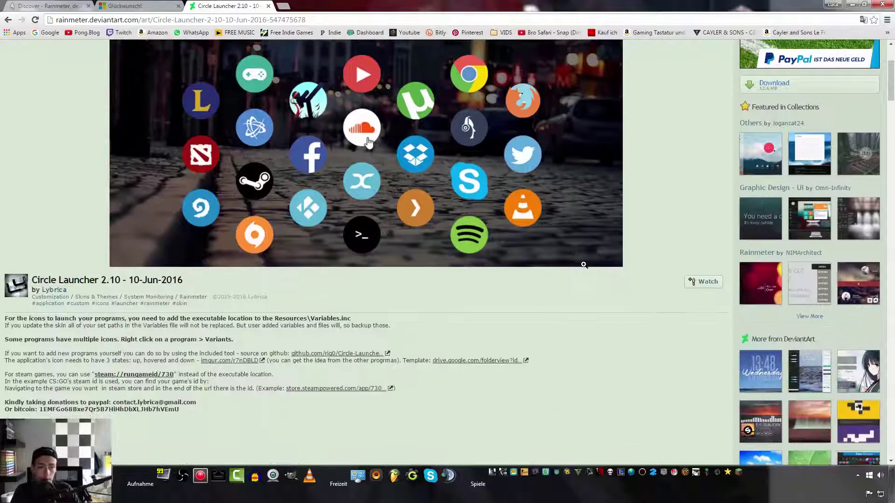
{"action": "scroll", "coordinate": [624, 280], "scroll_direction": "down", "scroll_amount": 4}
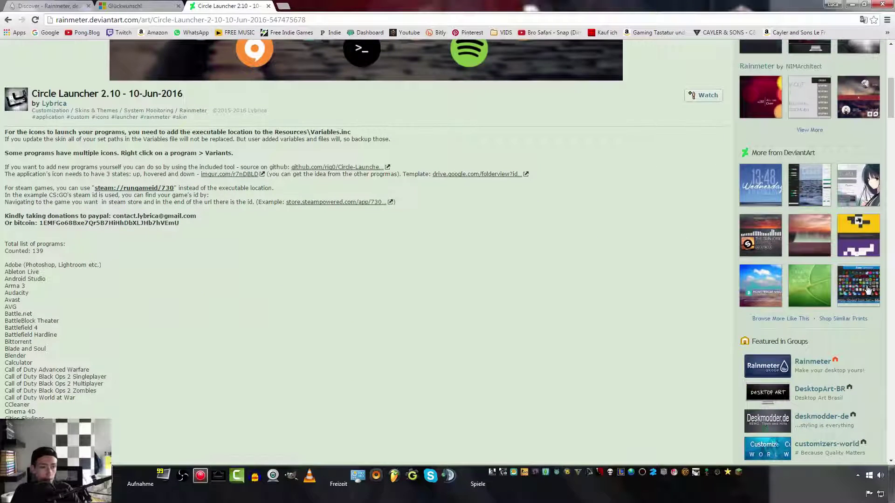
- Open the suggested Simply Styled Icon Set with 664 icons and examine its preview and description
{"action": "left_click", "coordinate": [867, 285]}
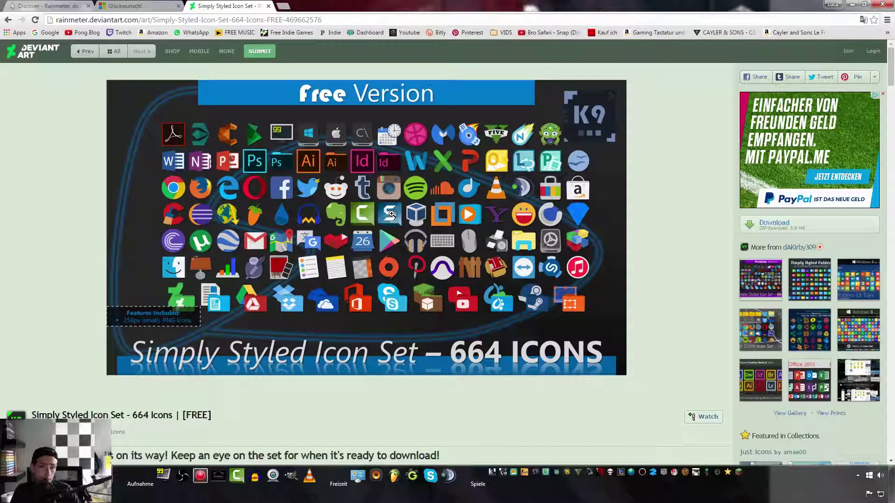
{"action": "scroll", "coordinate": [800, 328], "scroll_direction": "down", "scroll_amount": 5}
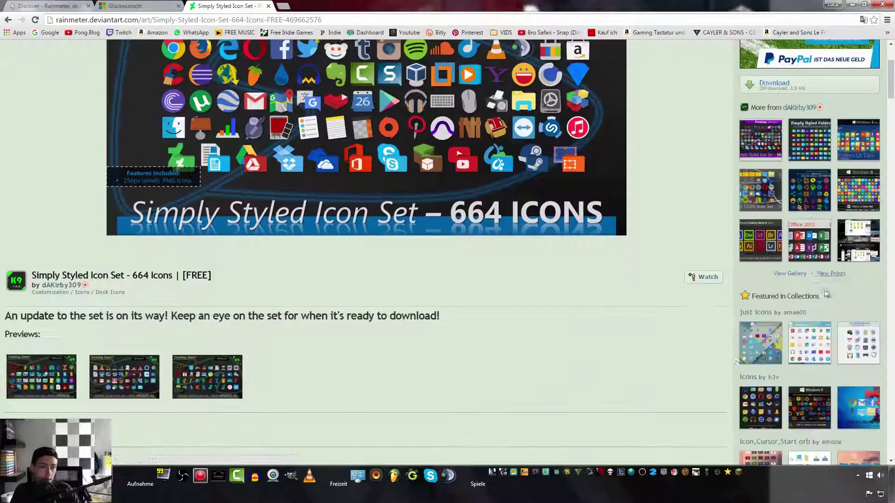
{"action": "scroll", "coordinate": [584, 354], "scroll_direction": "down", "scroll_amount": 5}
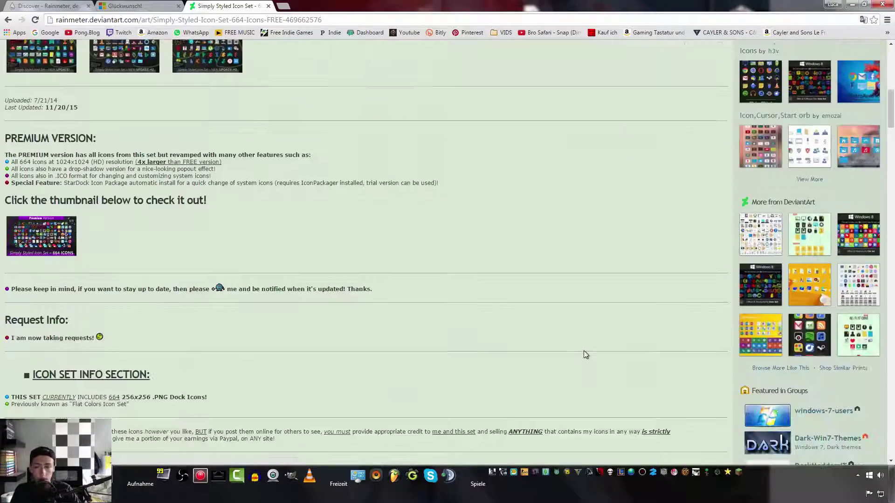
{"action": "scroll", "coordinate": [578, 352], "scroll_direction": "up", "scroll_amount": 10}
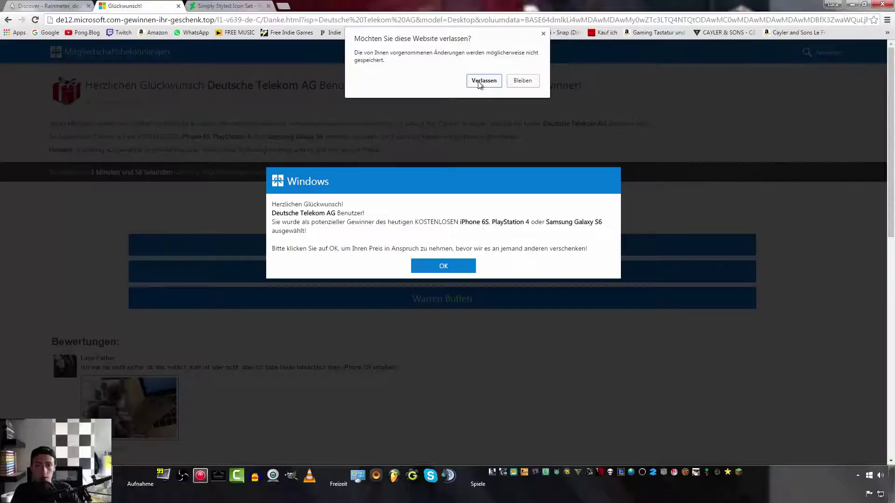
- Leave the pop-up prize page, go back to the Muon Suite 1.1 page and download its skin package
{"action": "left_click", "coordinate": [483, 80]}
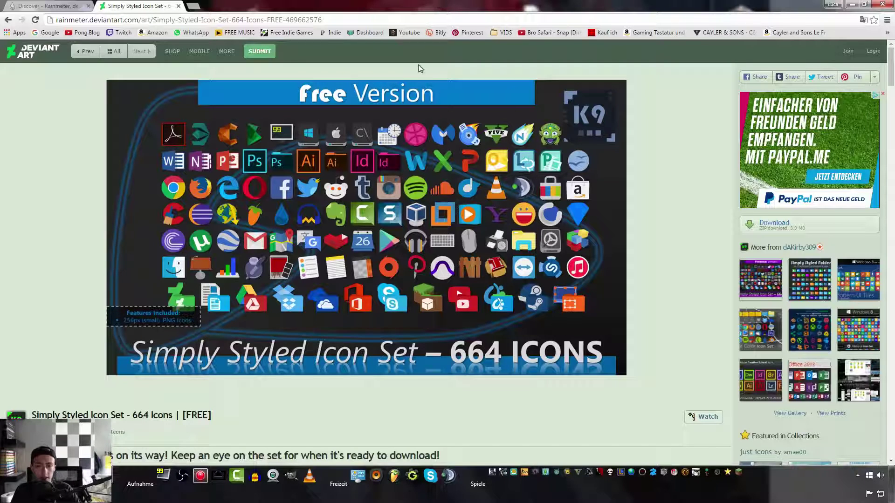
{"action": "left_click", "coordinate": [8, 20]}
{"action": "left_click", "coordinate": [9, 20]}
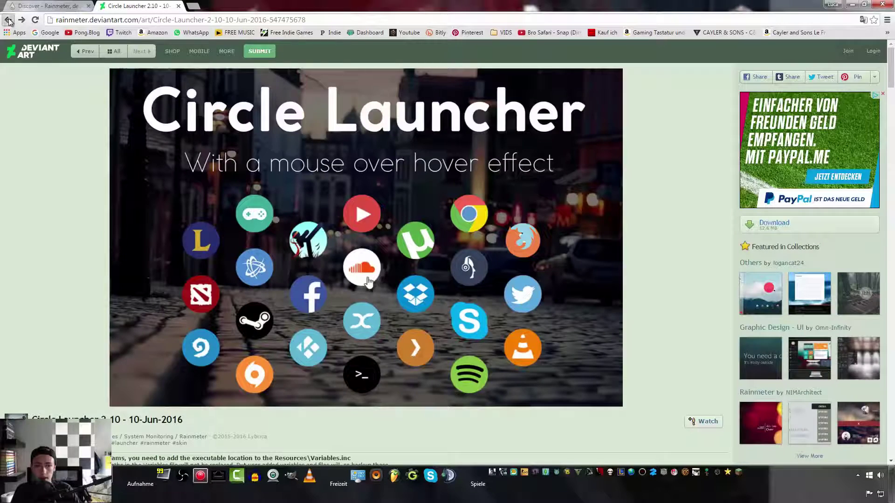
{"action": "left_click", "coordinate": [768, 227]}
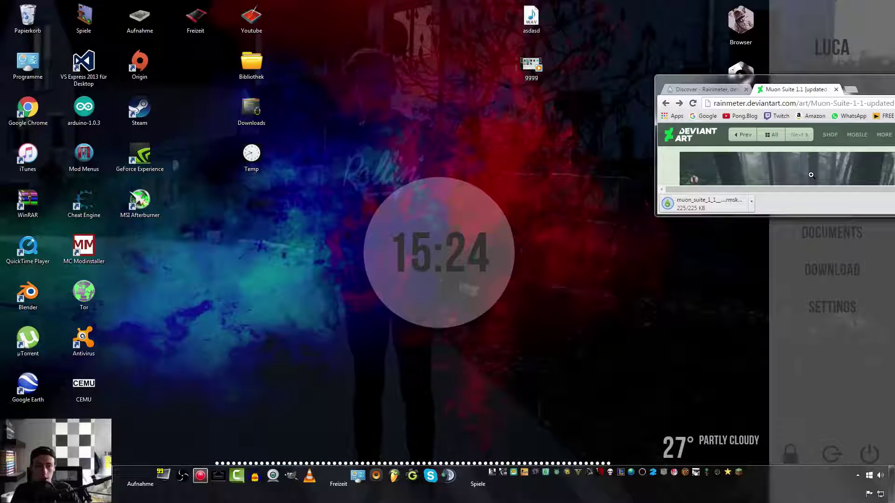
- Dock the browser to one half of the screen, place the downloaded Muon Suite package on the desktop and close the browser
{"action": "left_click_drag", "start_coordinate": [811, 175], "coordinate": [847, 172]}
{"action": "key", "text": "super+Right"}
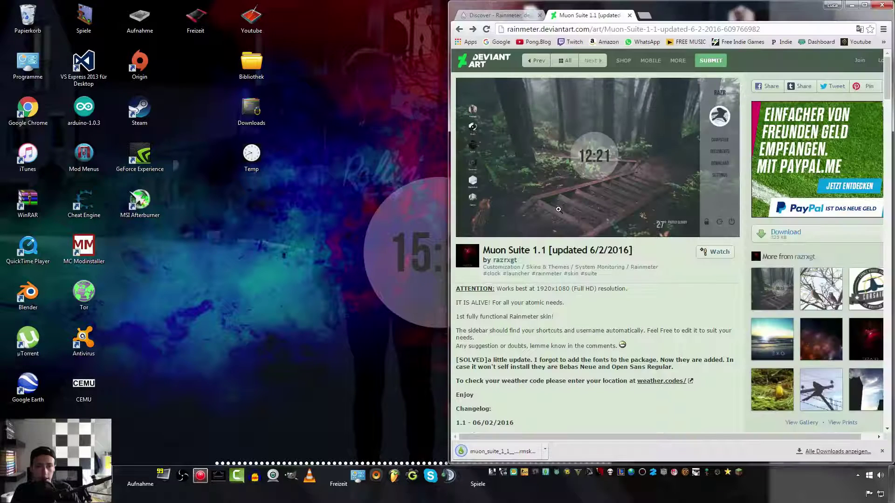
{"action": "left_click_drag", "start_coordinate": [497, 451], "coordinate": [315, 345]}
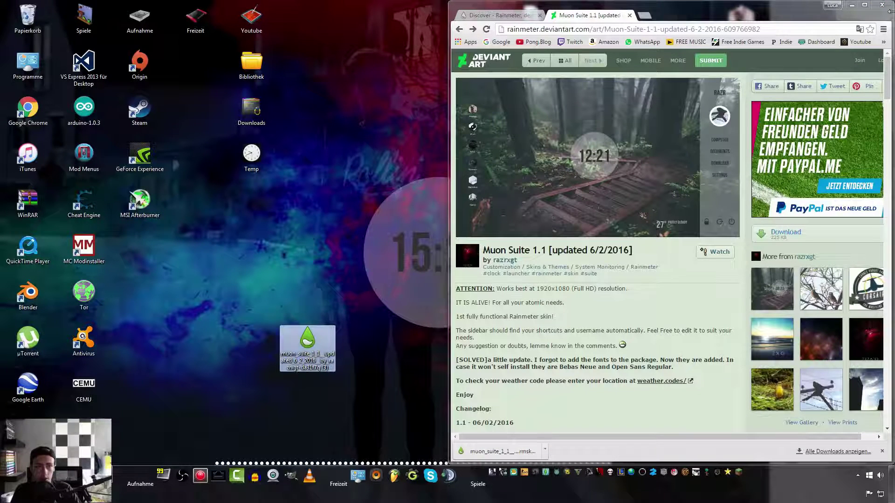
{"action": "left_click", "coordinate": [882, 6]}
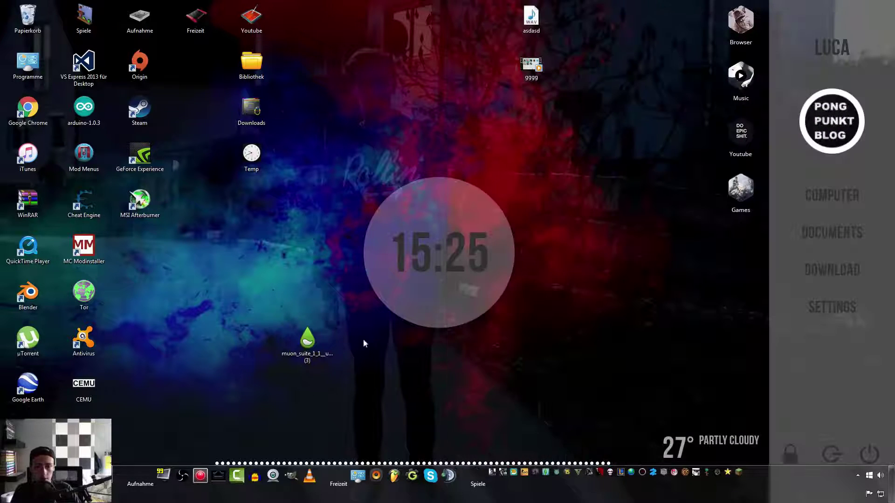
- Open the Muon Suite package in the skin installer, cancel the installation and move the package to the recycle bin
{"action": "double_click", "coordinate": [307, 343]}
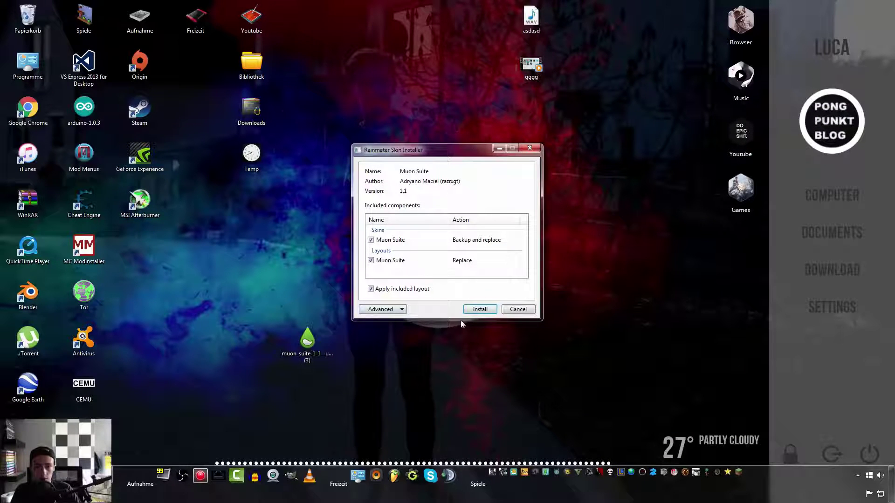
{"action": "left_click", "coordinate": [518, 309]}
{"action": "left_click_drag", "start_coordinate": [307, 343], "coordinate": [28, 18]}
- Reopen the Rainmeter management window, expand the Muon Suite skin folder and move the window clear of the desktop clock
{"action": "left_click", "coordinate": [857, 476]}
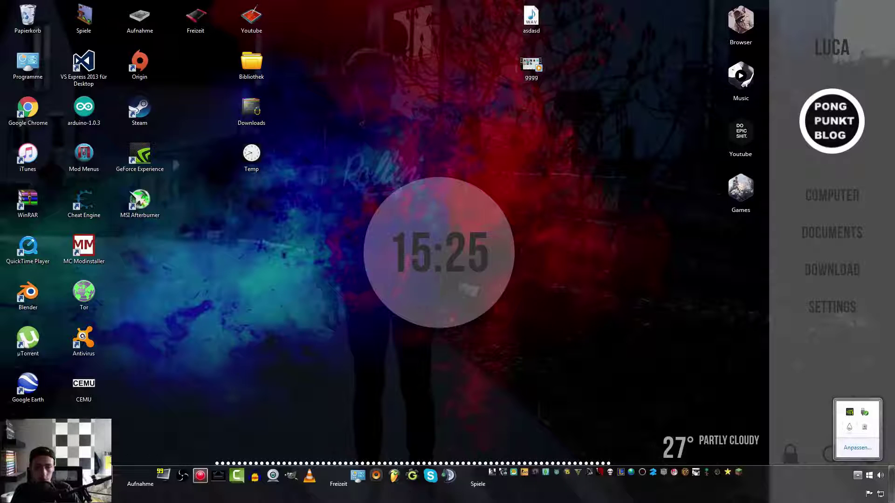
{"action": "left_click", "coordinate": [849, 427]}
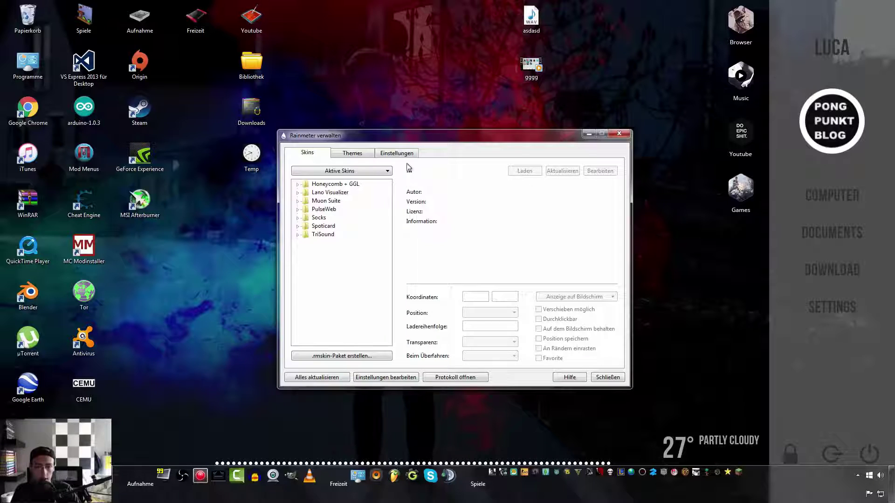
{"action": "left_click", "coordinate": [329, 202]}
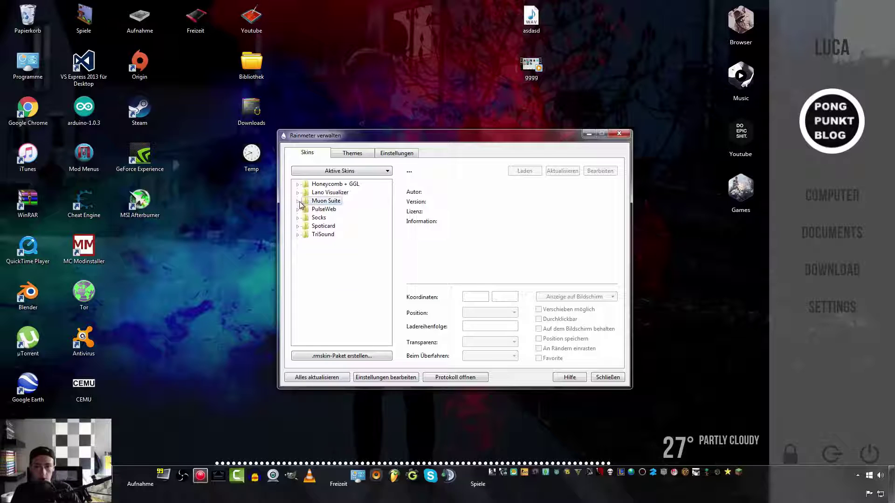
{"action": "left_click", "coordinate": [298, 201]}
{"action": "left_click", "coordinate": [335, 211]}
{"action": "left_click_drag", "start_coordinate": [398, 142], "coordinate": [673, 128]}
- Unload the Muon clock.ini skin from the desktop and load it again
{"action": "double_click", "coordinate": [607, 198]}
{"action": "double_click", "coordinate": [612, 206]}
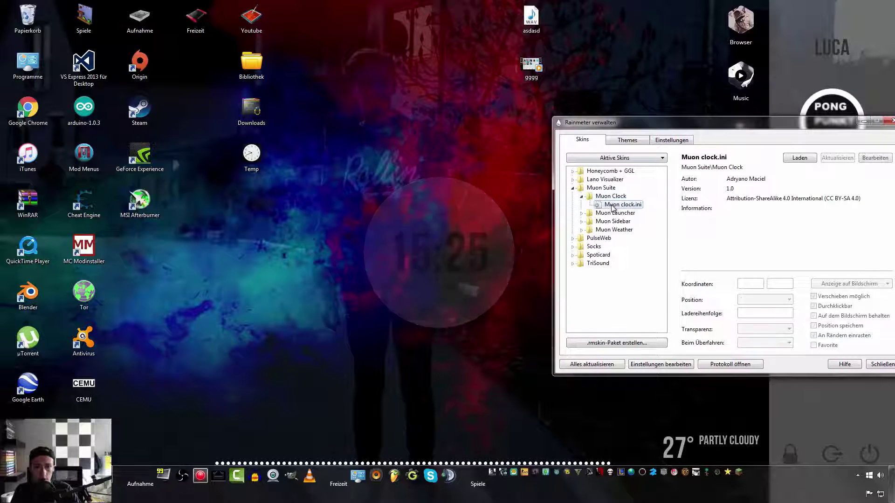
{"action": "double_click", "coordinate": [612, 206]}
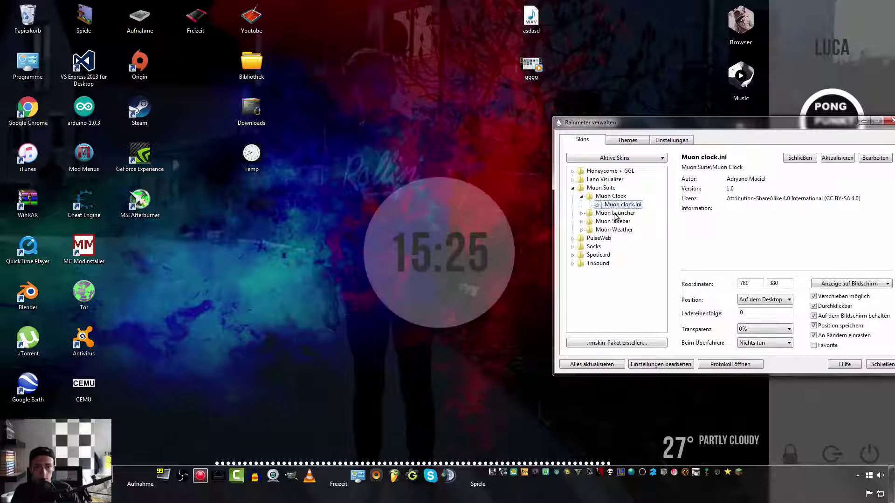
- Select the Muon clock.ini skin, disable its click-through option (Durchklickbar) and reposition the clock on the desktop at about 763, 400
{"action": "left_click", "coordinate": [581, 196]}
{"action": "left_click", "coordinate": [581, 204]}
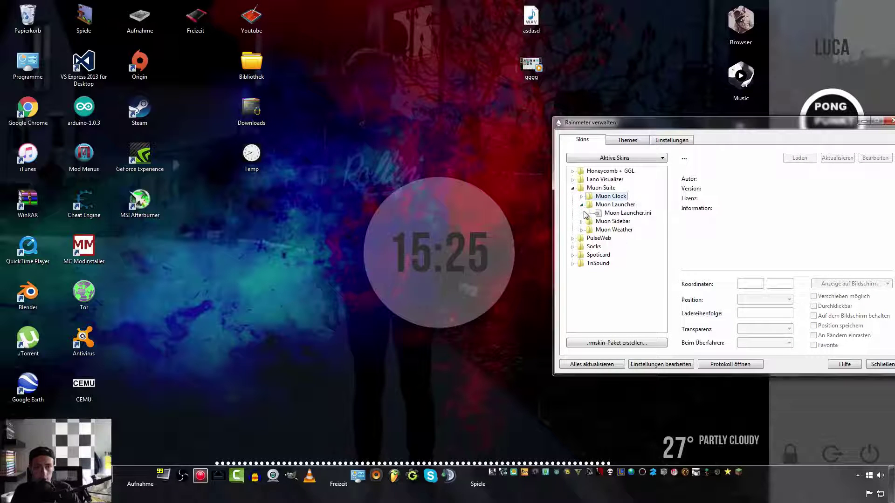
{"action": "left_click", "coordinate": [582, 205]}
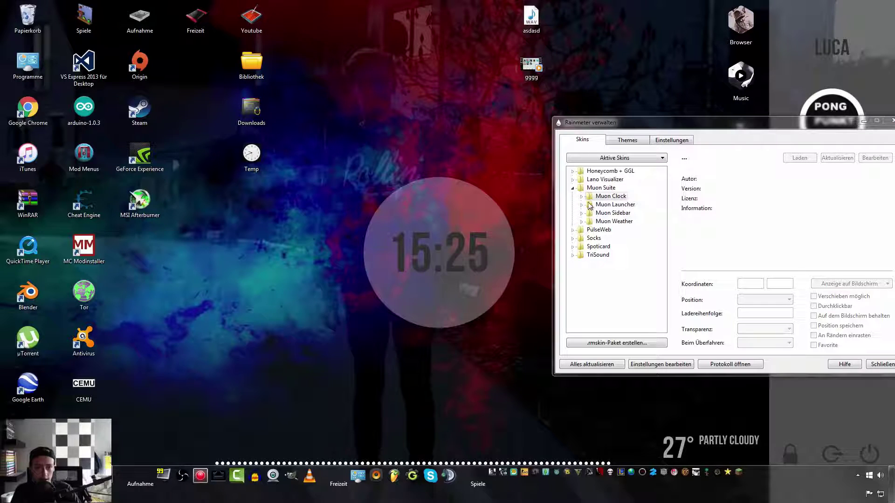
{"action": "left_click", "coordinate": [581, 197]}
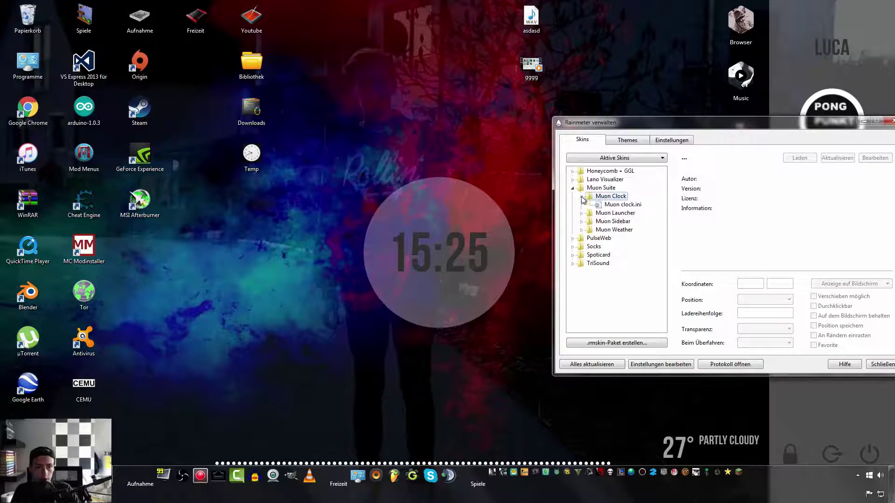
{"action": "left_click", "coordinate": [619, 206]}
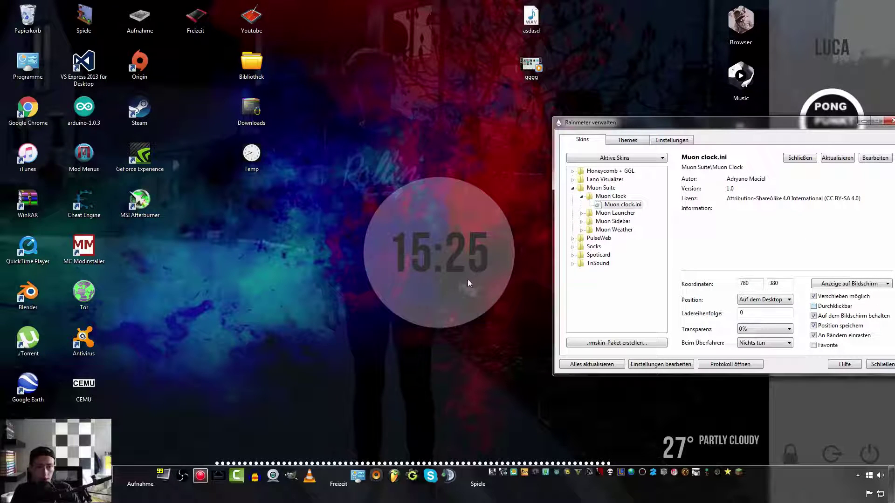
{"action": "mouse_move", "coordinate": [463, 273]}
{"action": "left_mouse_down"}
{"action": "mouse_move", "coordinate": [499, 292]}
{"action": "mouse_move", "coordinate": [418, 280]}
{"action": "mouse_move", "coordinate": [490, 299]}
{"action": "mouse_move", "coordinate": [457, 287]}
{"action": "mouse_move", "coordinate": [466, 278]}
{"action": "mouse_move", "coordinate": [425, 259]}
{"action": "mouse_move", "coordinate": [467, 283]}
{"action": "left_mouse_up"}
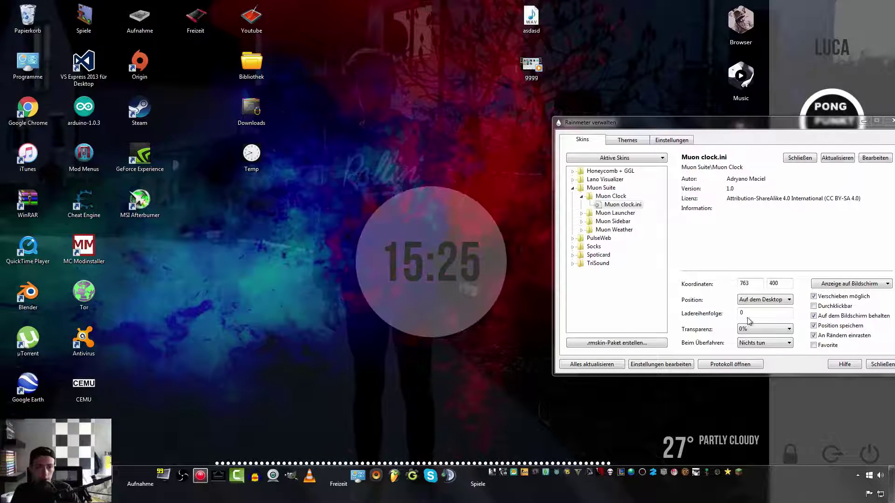
- Load the saved Muon Suite theme, move the Rainmeter management window clear of the sidebar and close it
{"action": "left_click", "coordinate": [644, 141]}
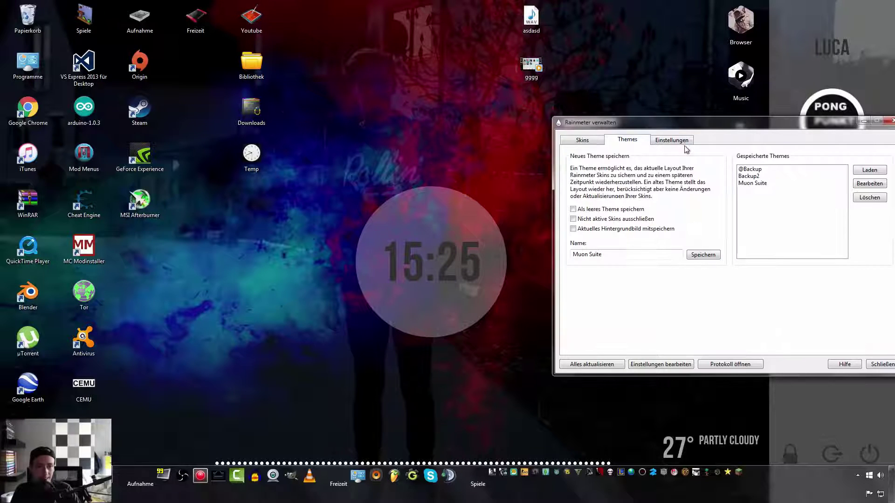
{"action": "left_click", "coordinate": [771, 183]}
{"action": "left_click", "coordinate": [868, 170]}
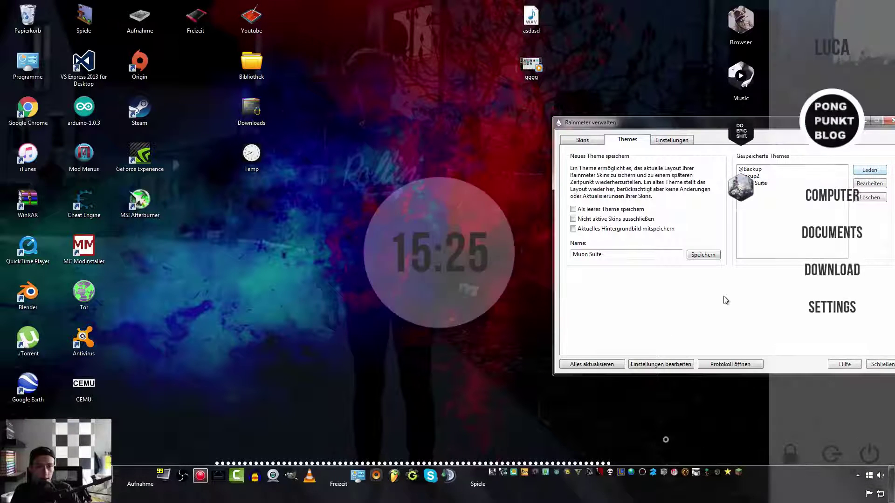
{"action": "left_click", "coordinate": [582, 140]}
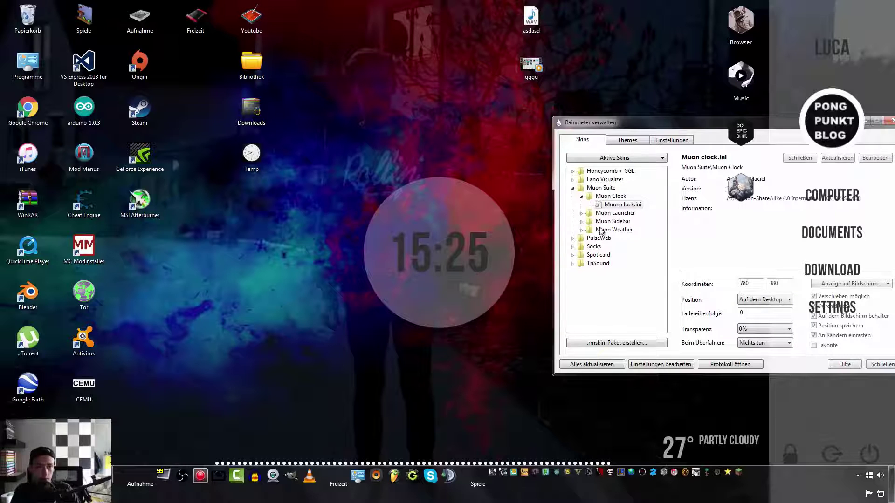
{"action": "left_click_drag", "start_coordinate": [682, 130], "coordinate": [609, 136]}
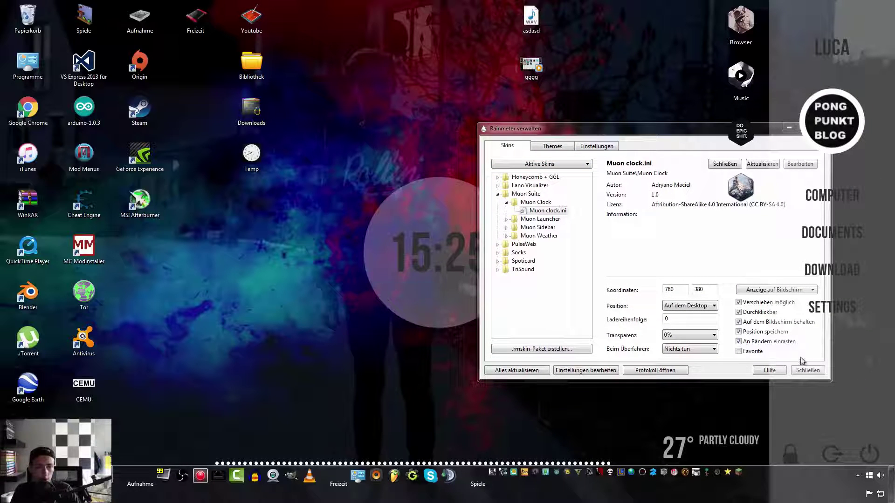
{"action": "left_click_drag", "start_coordinate": [683, 131], "coordinate": [455, 122]}
{"action": "left_click", "coordinate": [591, 359]}
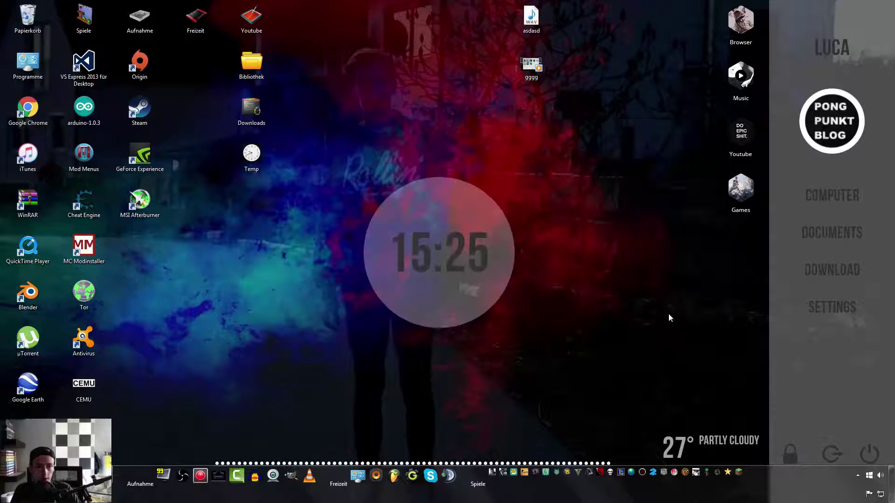
- Open the games folder through the Games launcher on the desktop and close the folder window
{"action": "left_click_drag", "start_coordinate": [693, 244], "coordinate": [745, 28]}
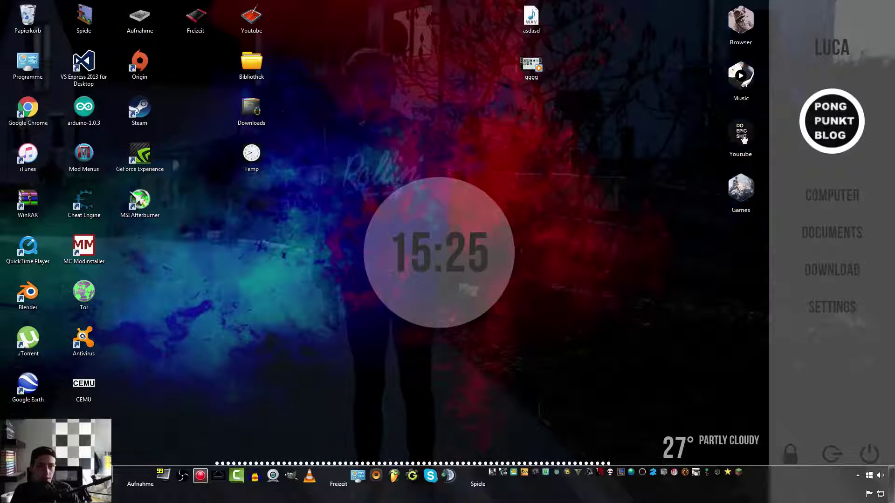
{"action": "left_click", "coordinate": [744, 189]}
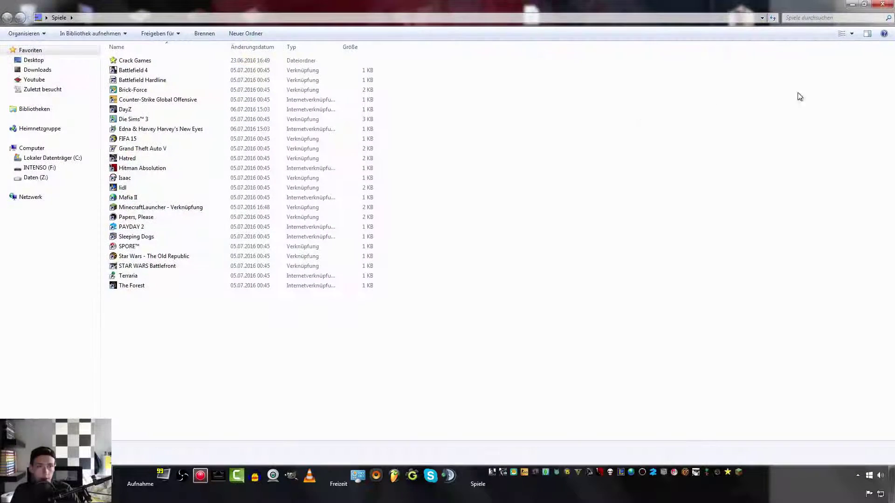
{"action": "key", "text": "alt+F4"}
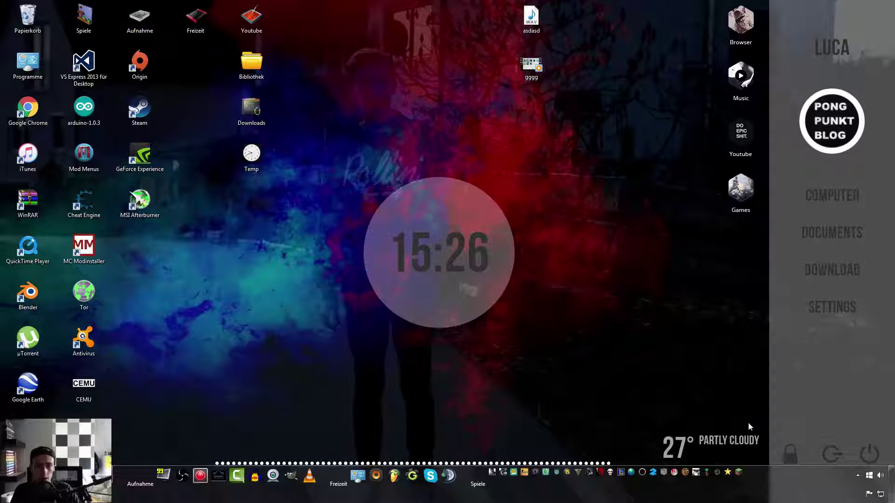
{"action": "left_click", "coordinate": [858, 475]}
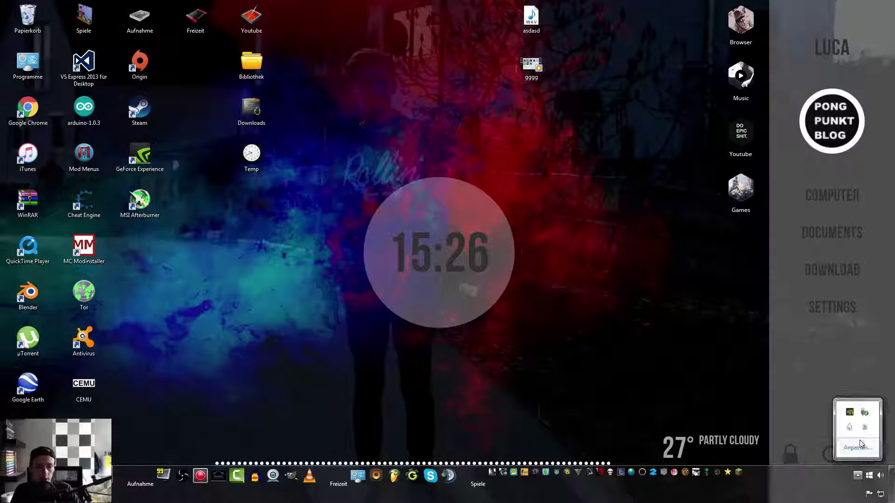
{"action": "right_click", "coordinate": [853, 432]}
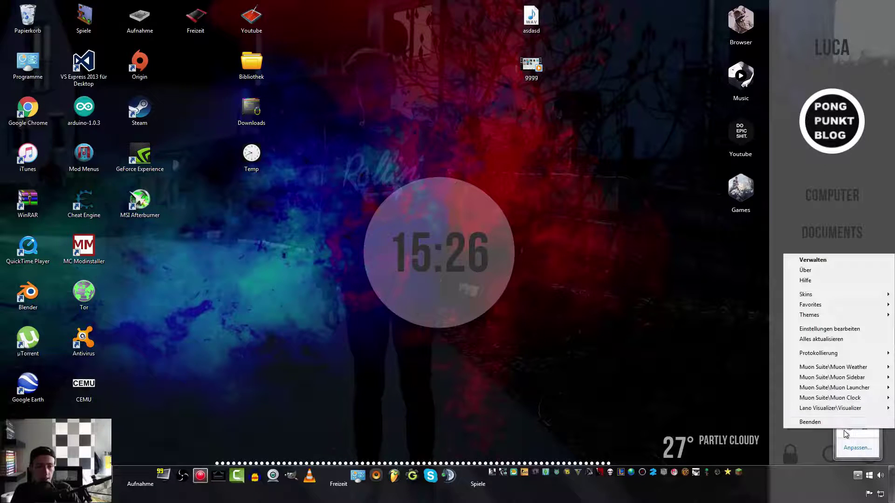
{"action": "left_click", "coordinate": [586, 388]}
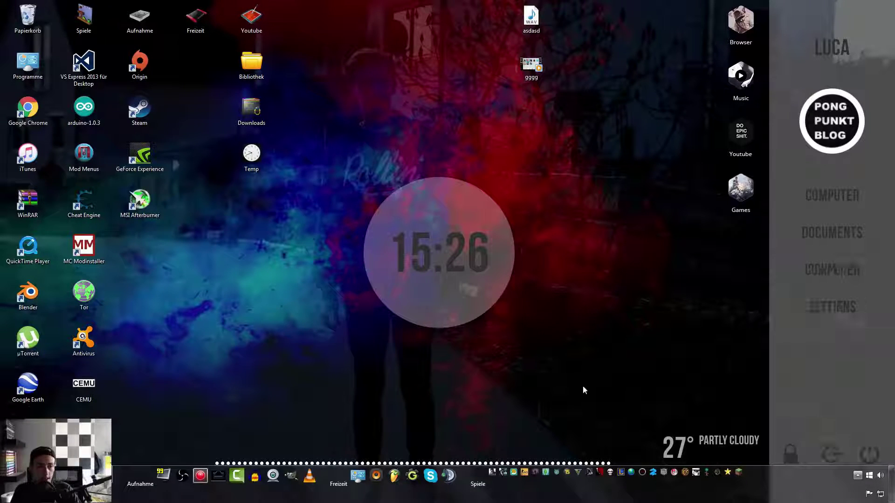
- Reopen the Rainmeter management window, load the saved Backup2 theme and close the window
{"action": "left_click", "coordinate": [858, 475]}
{"action": "double_click", "coordinate": [849, 427]}
{"action": "left_click", "coordinate": [334, 138]}
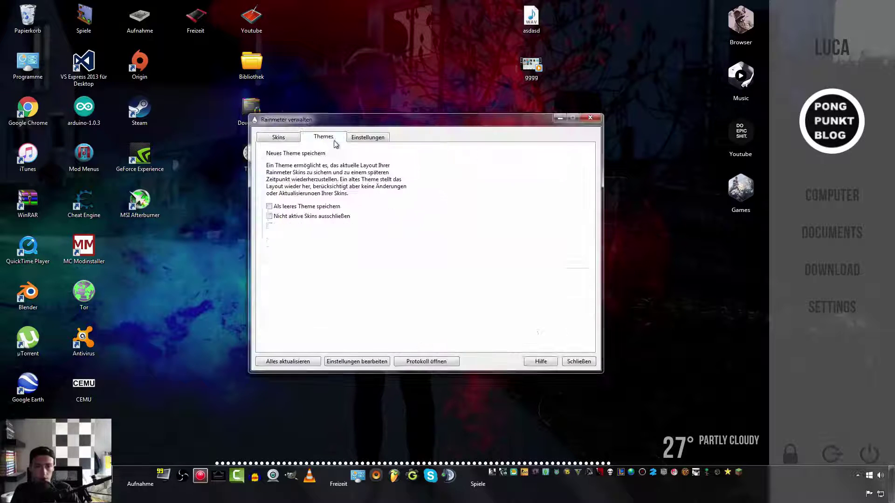
{"action": "left_click", "coordinate": [468, 173]}
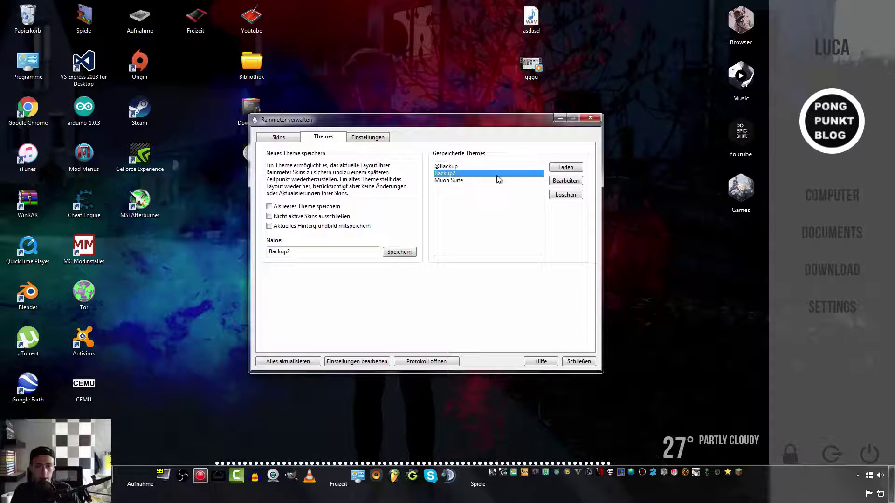
{"action": "left_click", "coordinate": [566, 167]}
{"action": "left_click", "coordinate": [590, 118]}
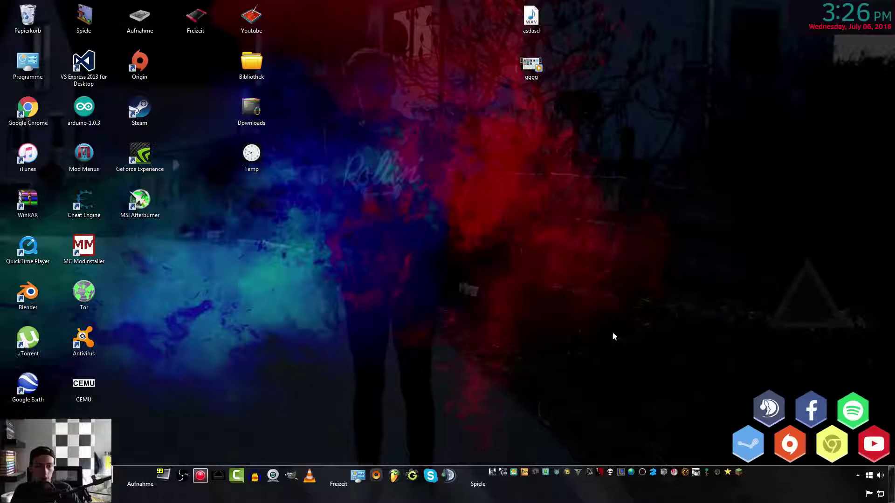